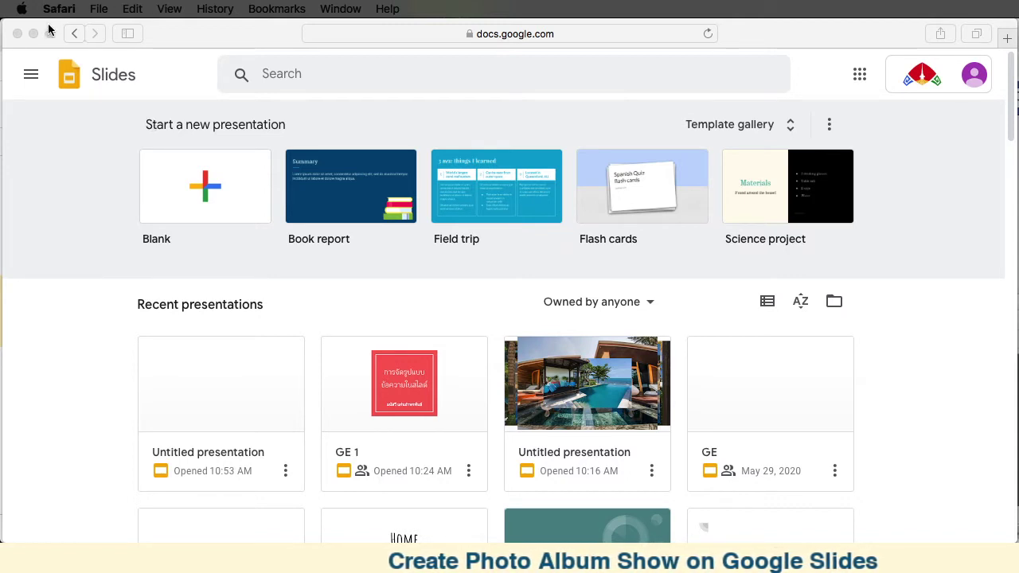
Create a new blank presentation from the Google Slides home page in Safari
click(249, 39)
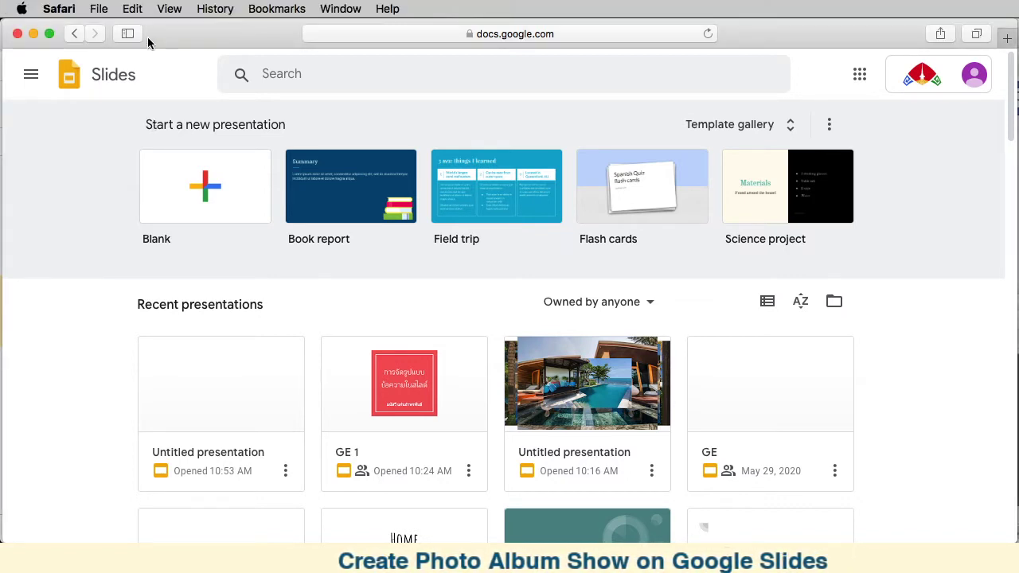
click(212, 197)
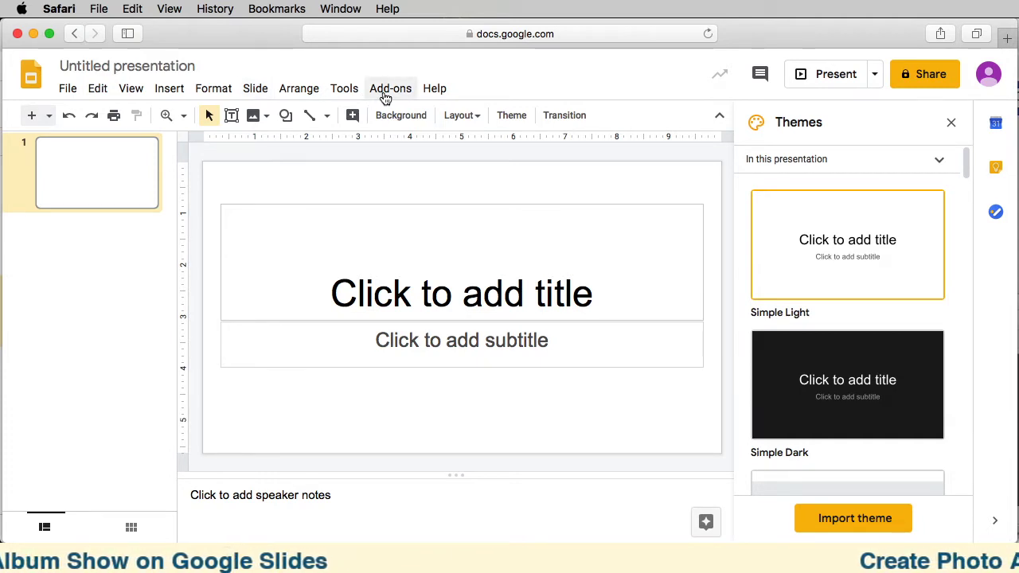
Open the add-on marketplace through Add-ons > Get add-ons
click(253, 117)
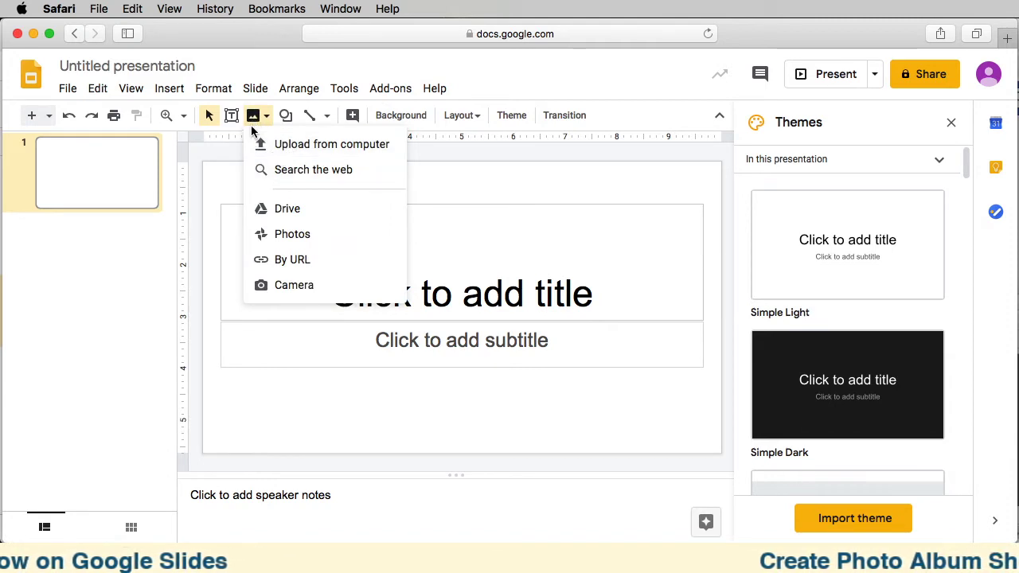
click(544, 194)
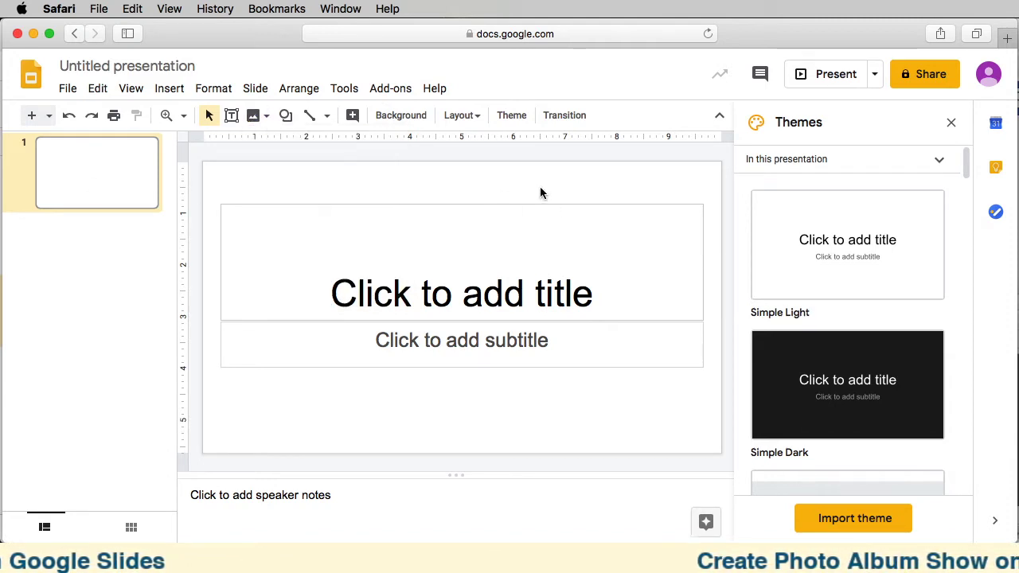
click(383, 101)
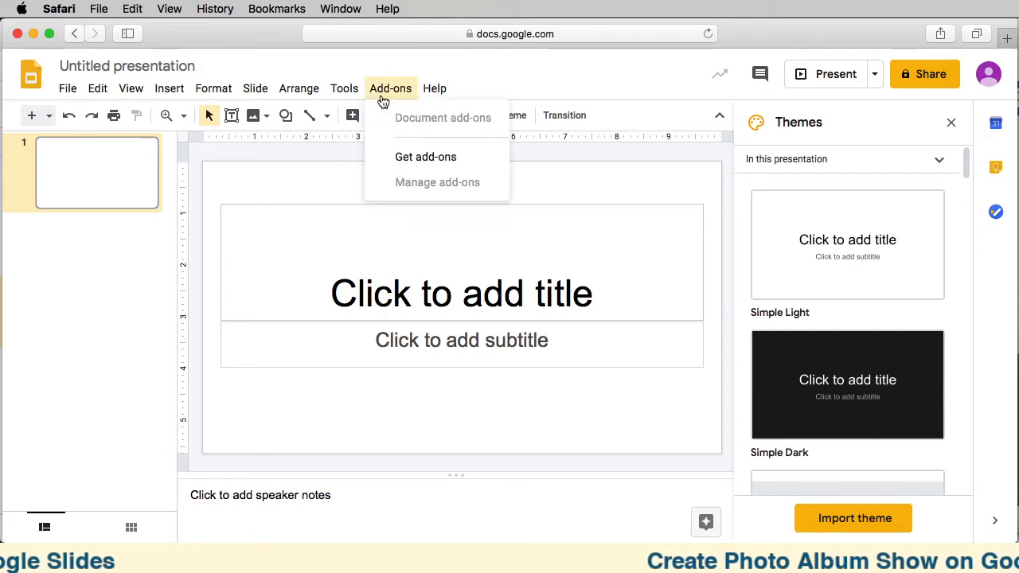
click(404, 165)
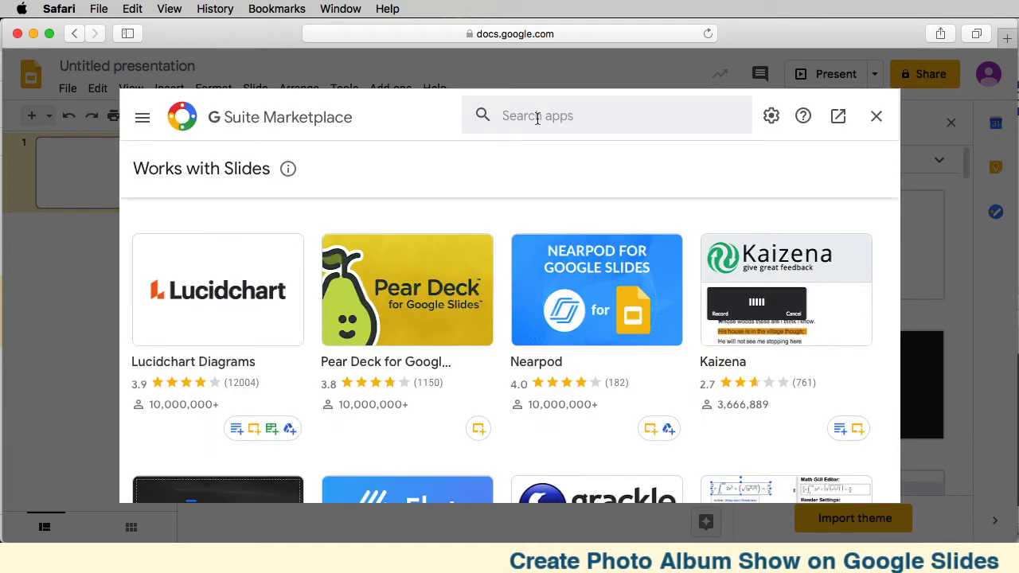
Search the marketplace for 'photo sl' and open the Photos To Slides add-on page
click(537, 118)
text(pho)
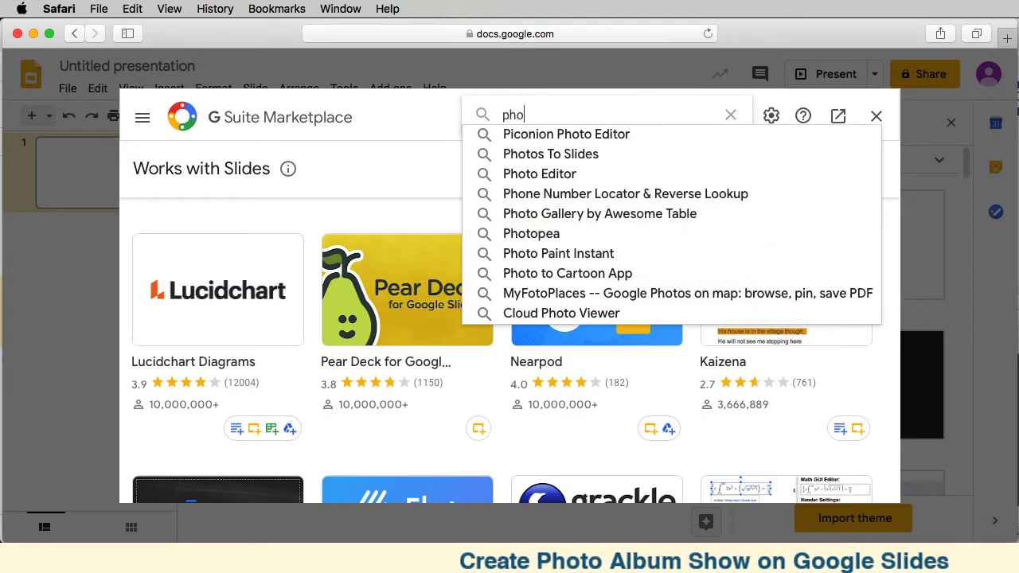
text(to slide)
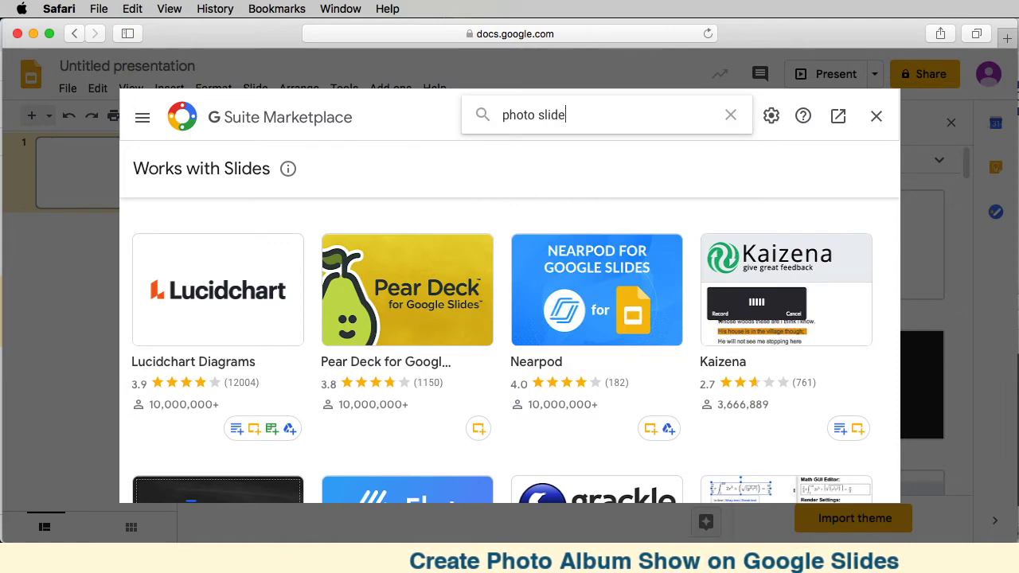
key(Return)
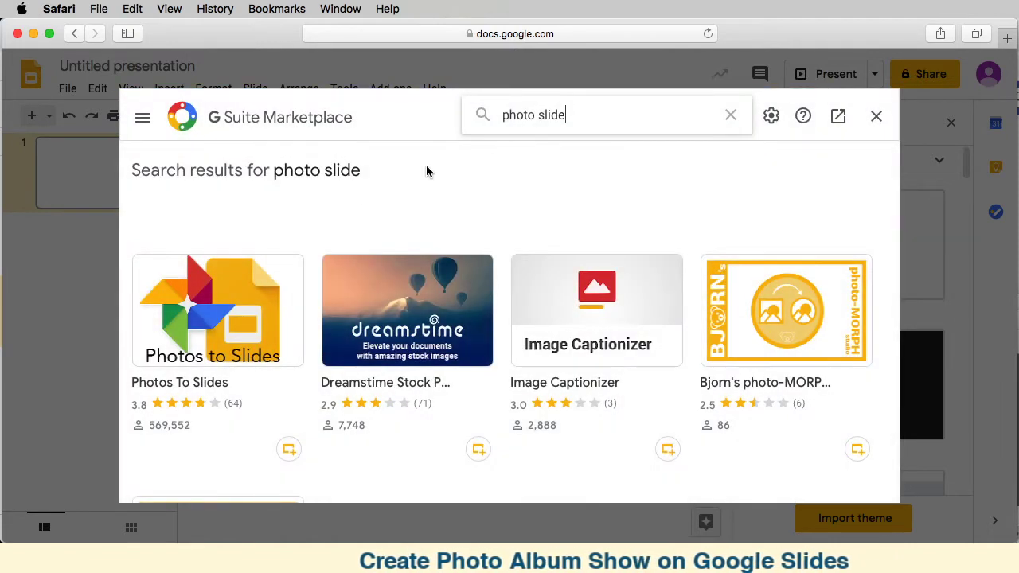
click(185, 383)
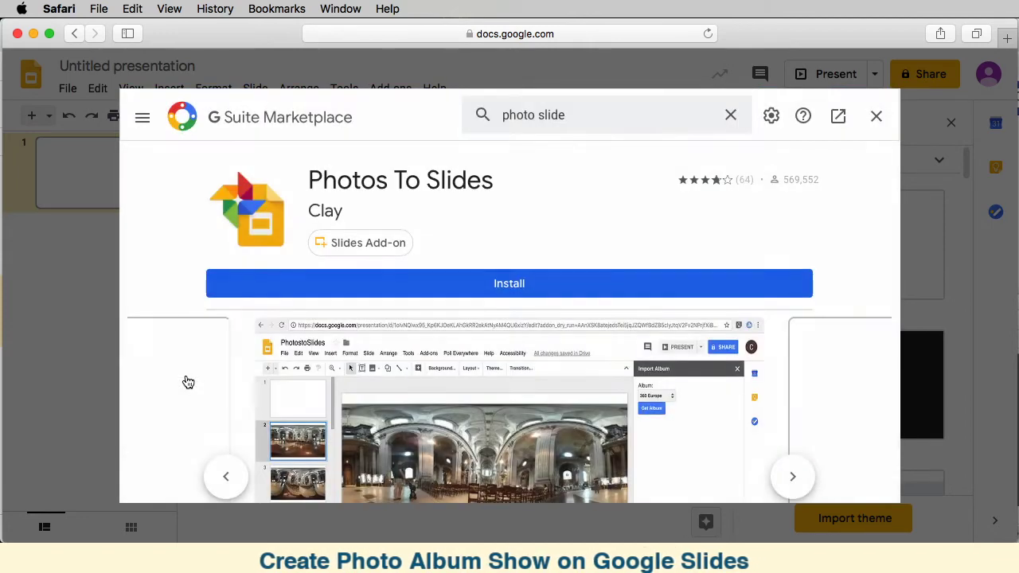
Install Photos To Slides and choose the existing account for it
click(507, 293)
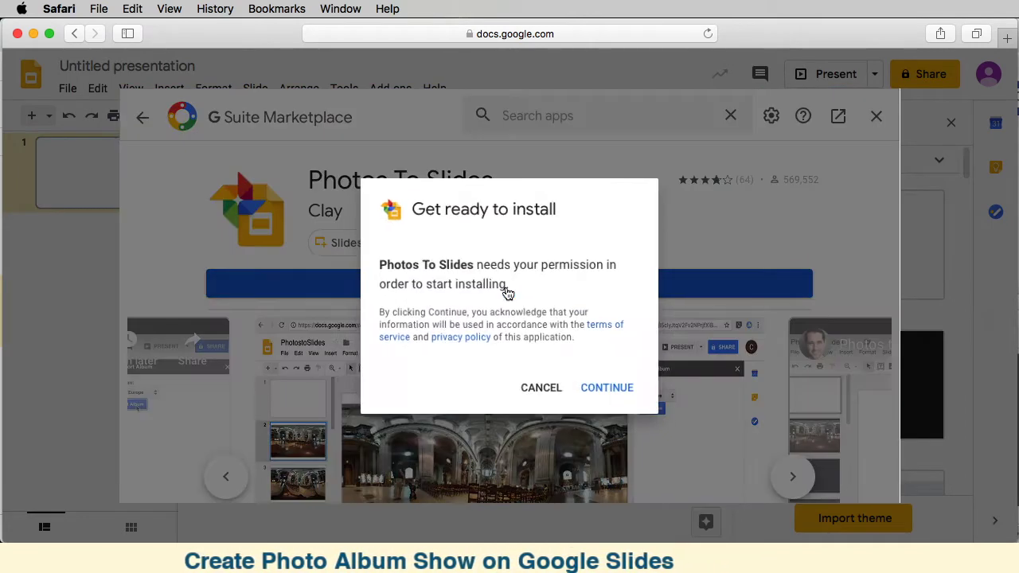
click(605, 389)
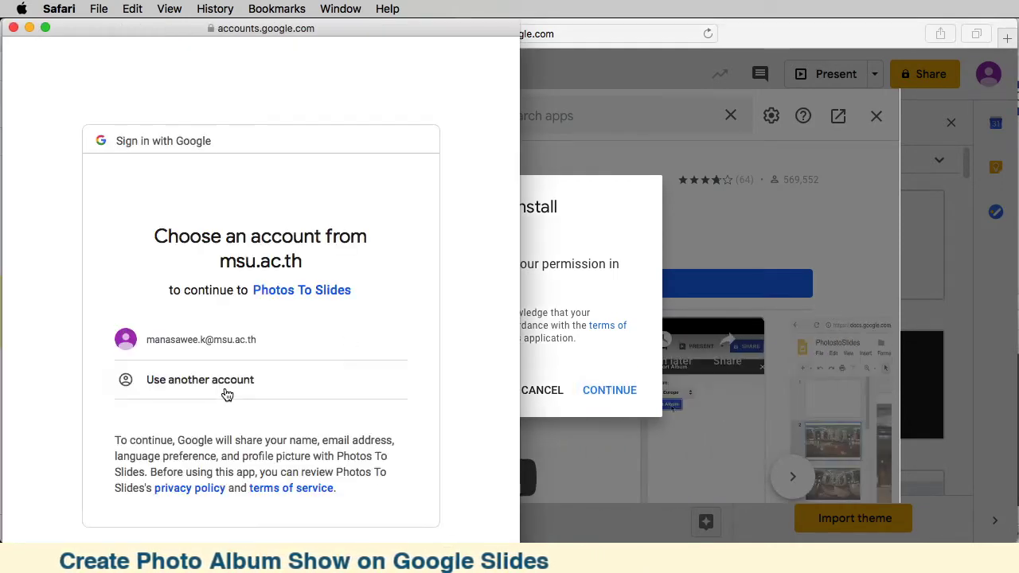
click(221, 346)
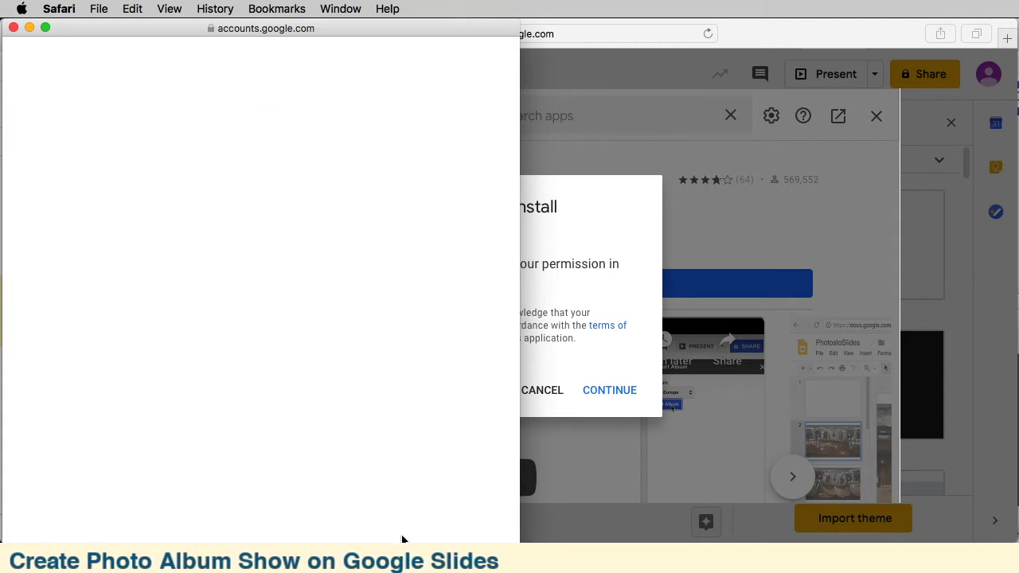
Allow the add-on's account permissions and close the marketplace back to the presentation
scroll(305, 489, down, 1)
scroll(305, 491, down, 3)
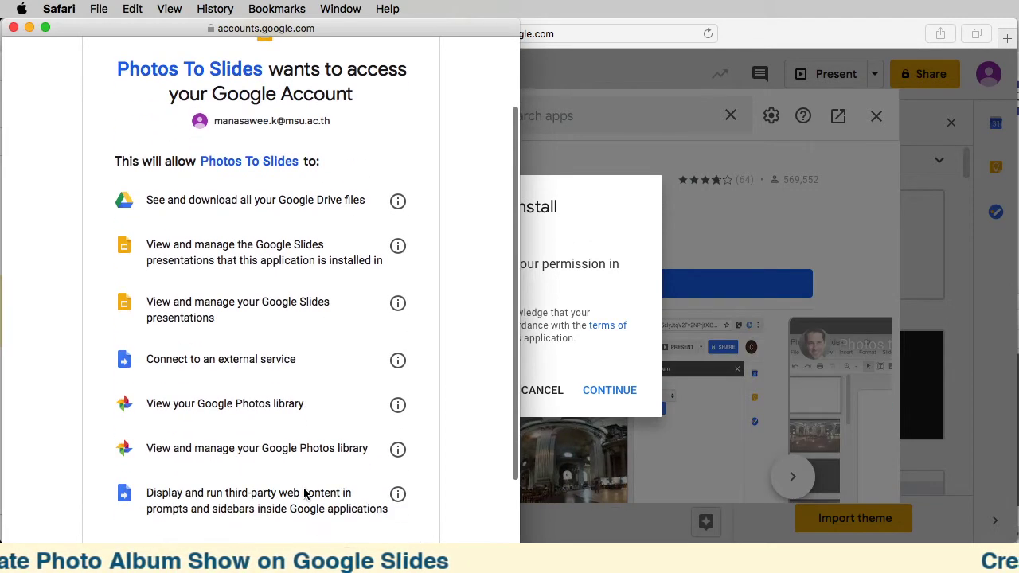
scroll(303, 490, down, 3)
scroll(304, 490, down, 2)
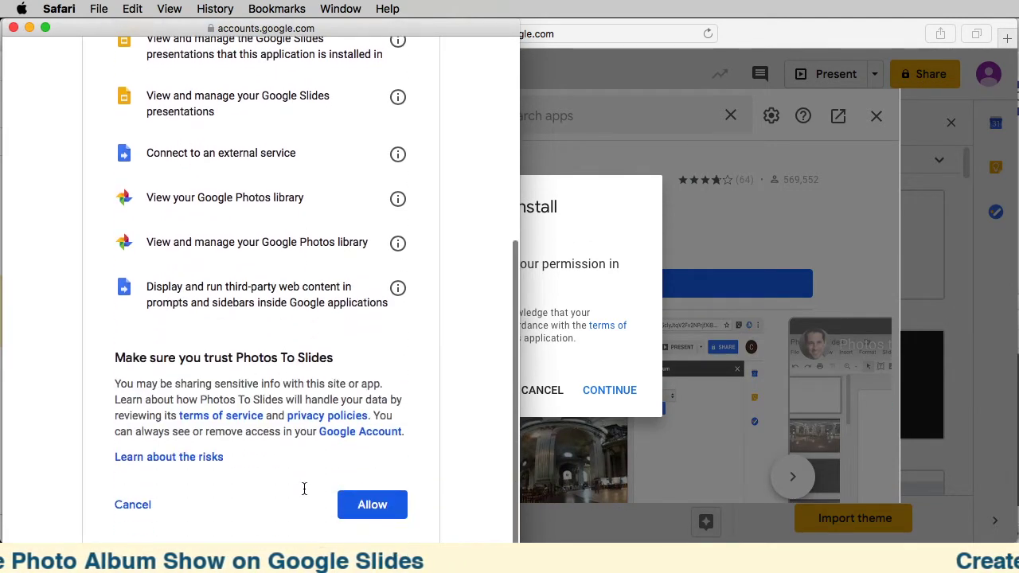
click(372, 505)
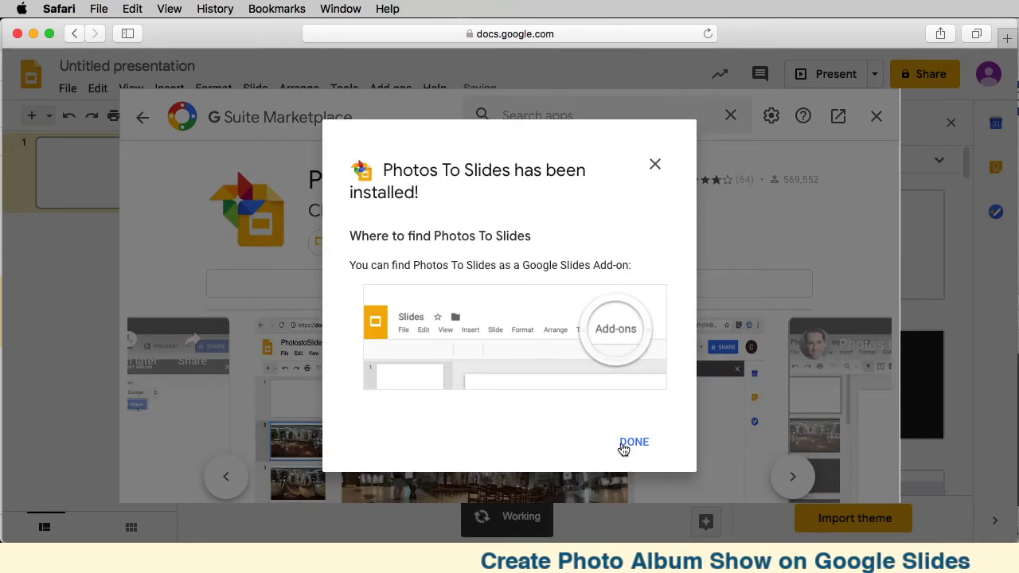
click(622, 446)
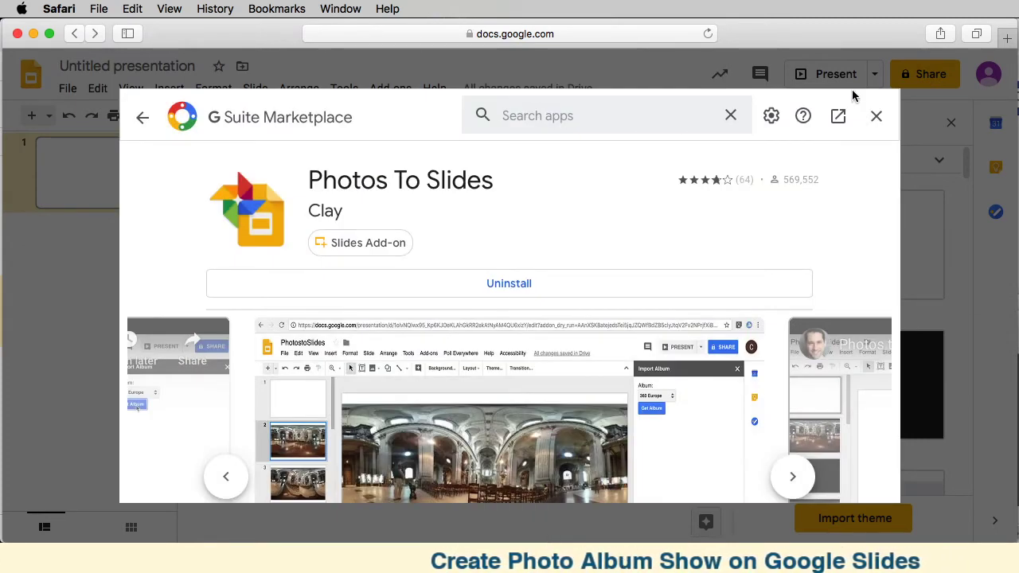
click(876, 116)
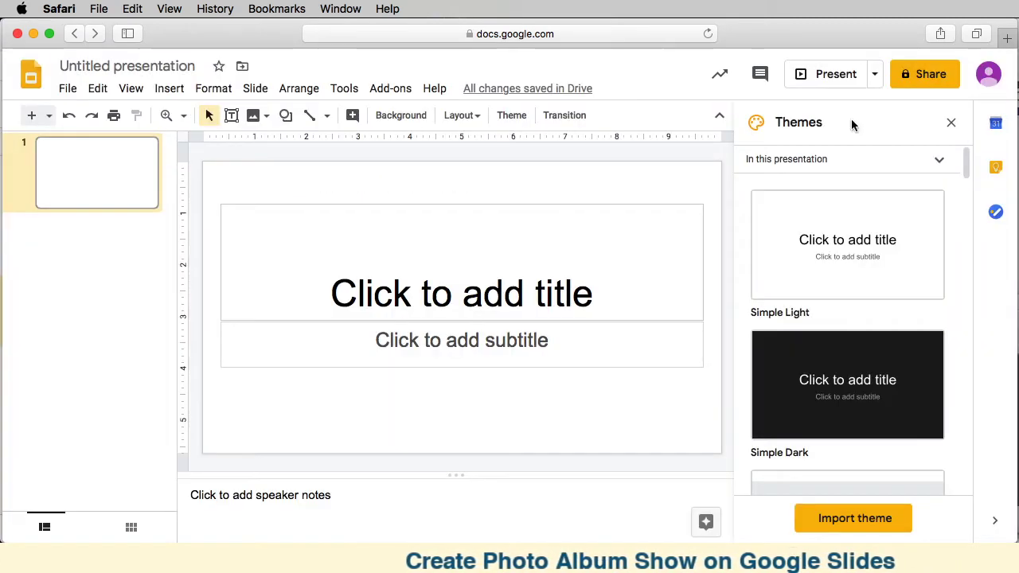
Launch the Photos To Slides Album Selector from the Add-ons menu
click(403, 92)
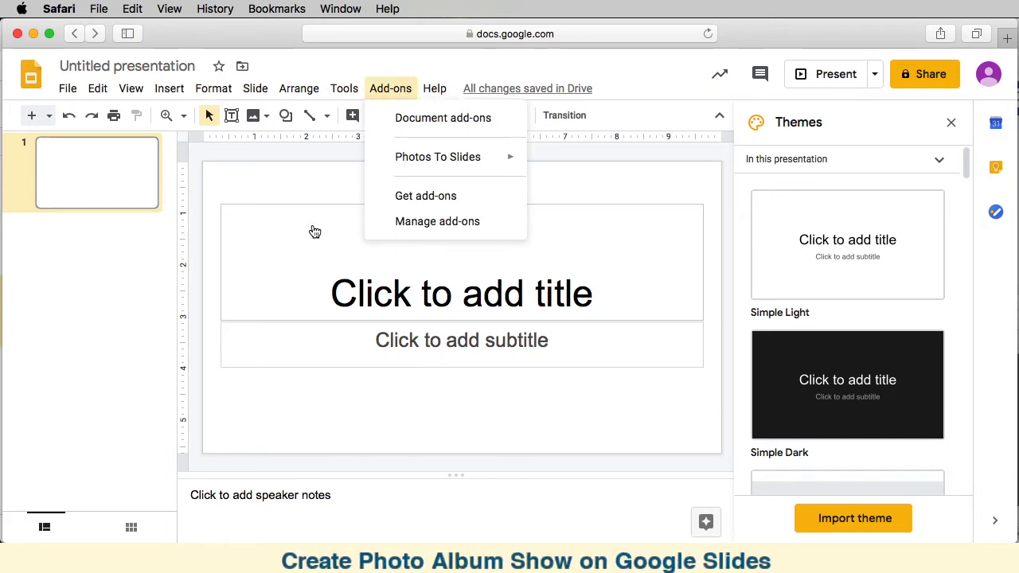
mouse_move(417, 168)
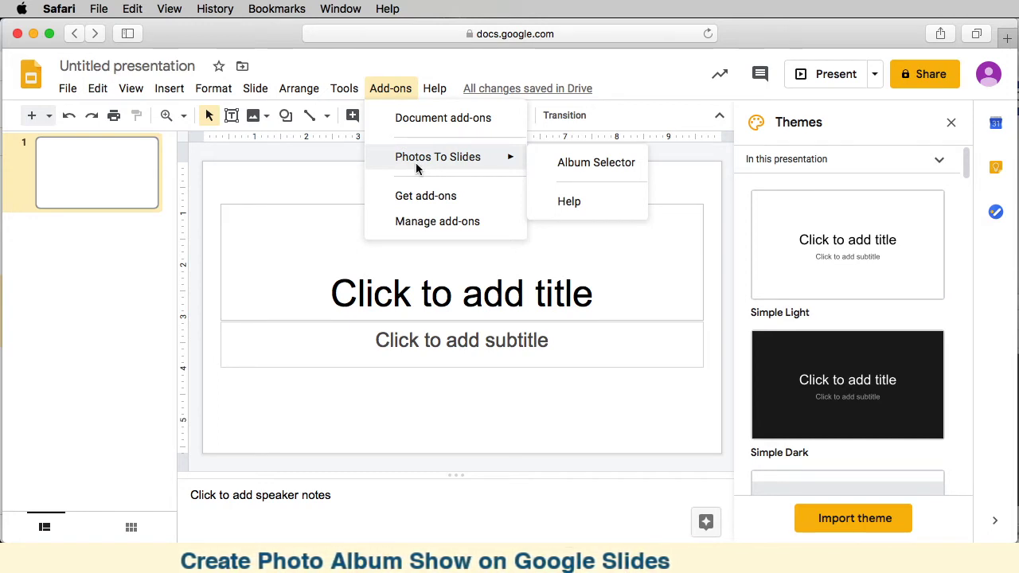
click(590, 167)
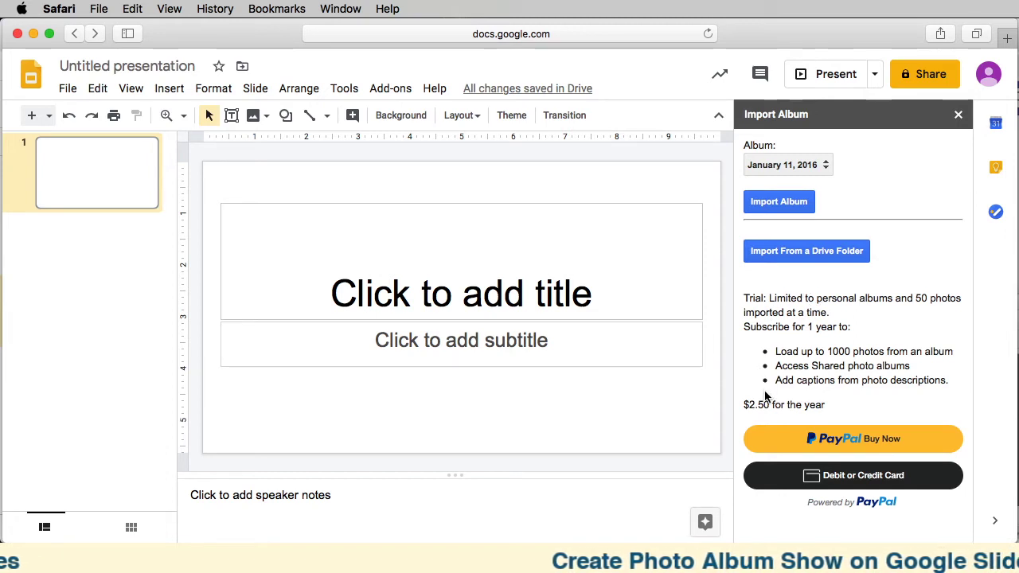
Import the 'album' Drive folder from Classroom > GE 1-63 as photo slides
click(797, 254)
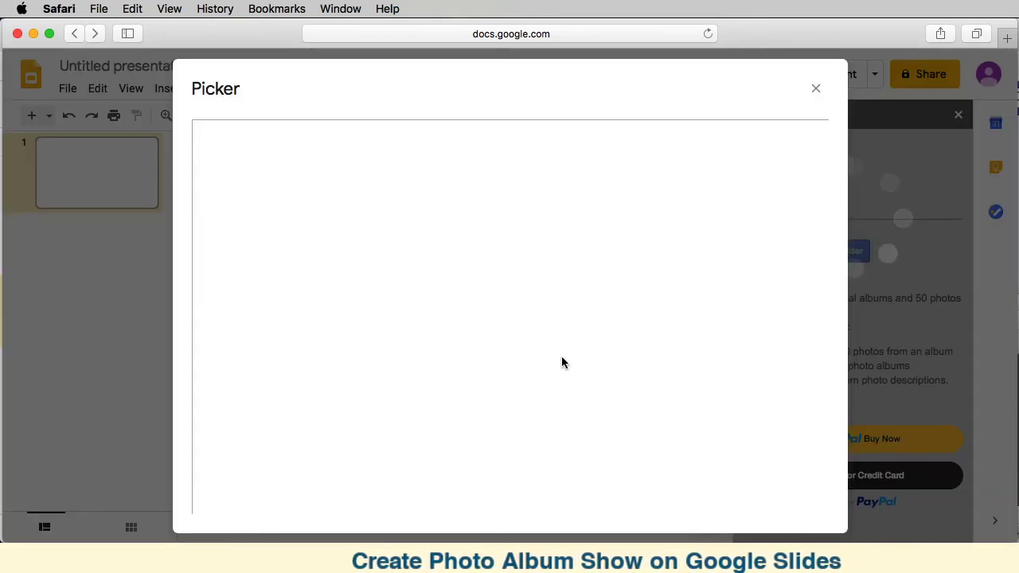
scroll(562, 374, down, 10)
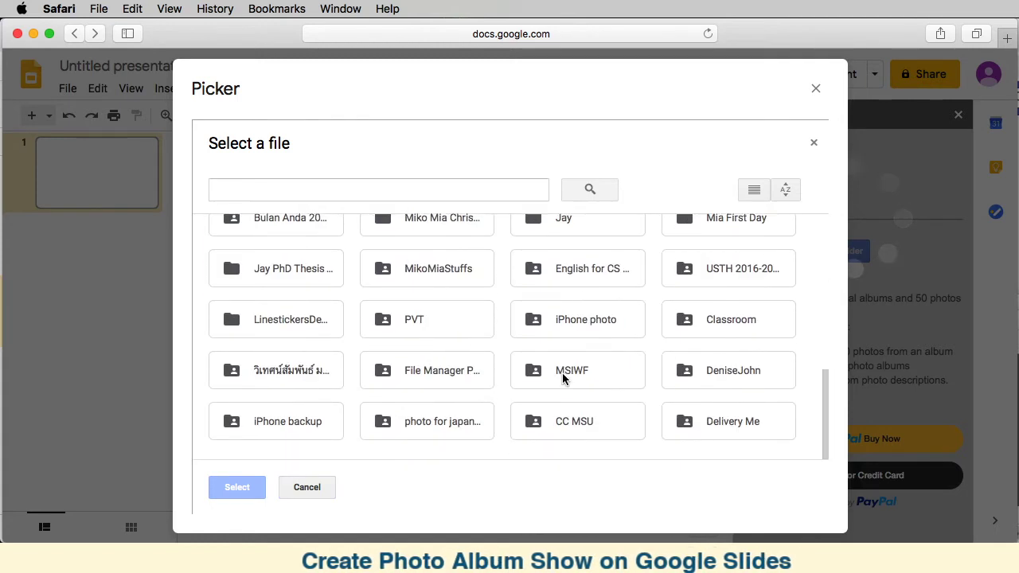
double_click(733, 335)
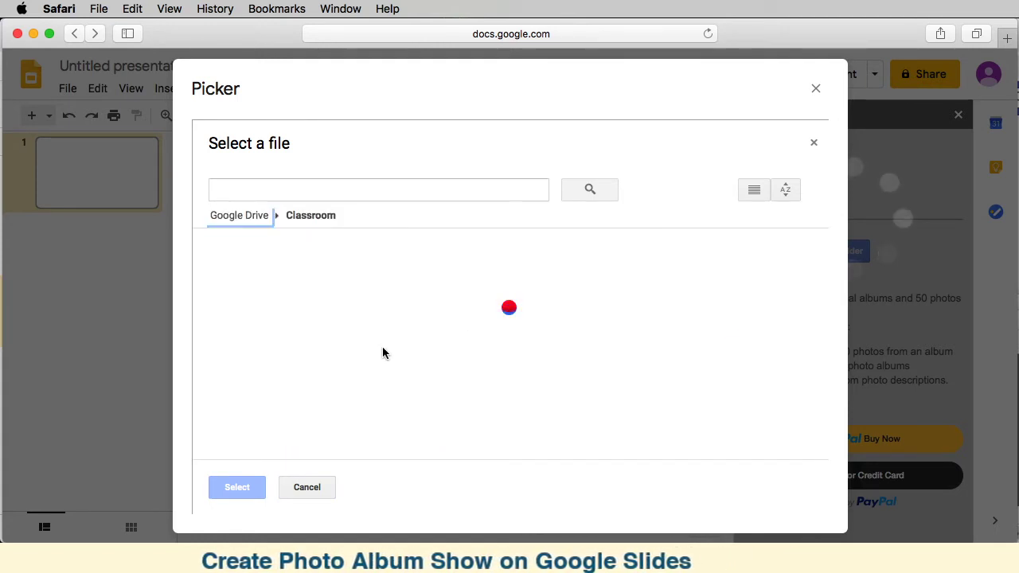
double_click(288, 295)
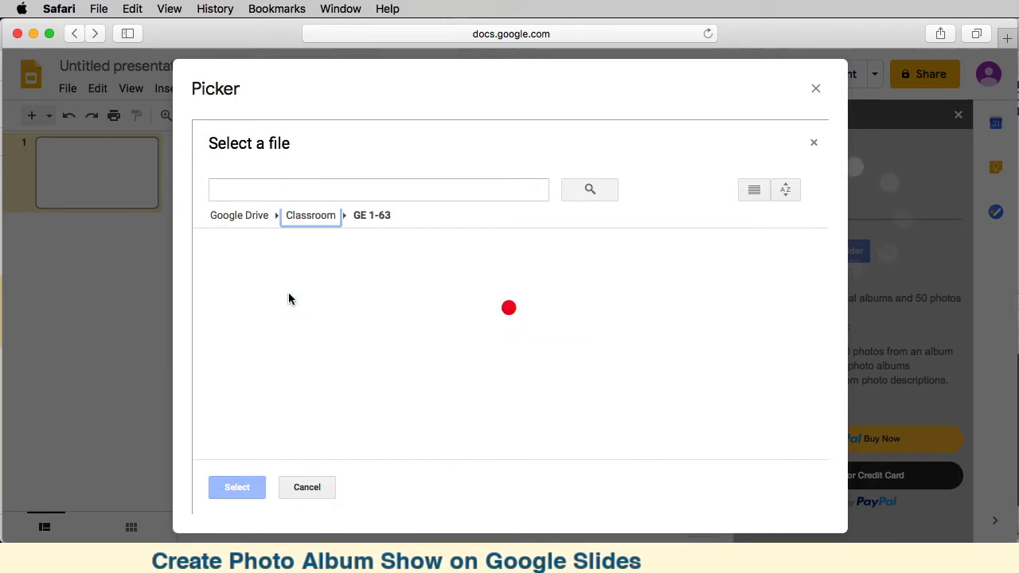
click(288, 295)
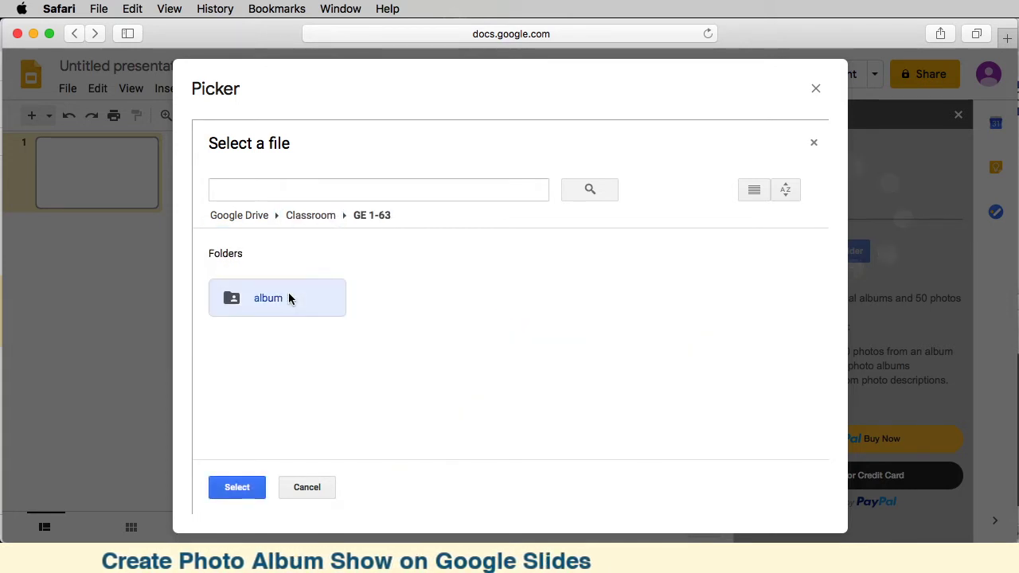
click(231, 487)
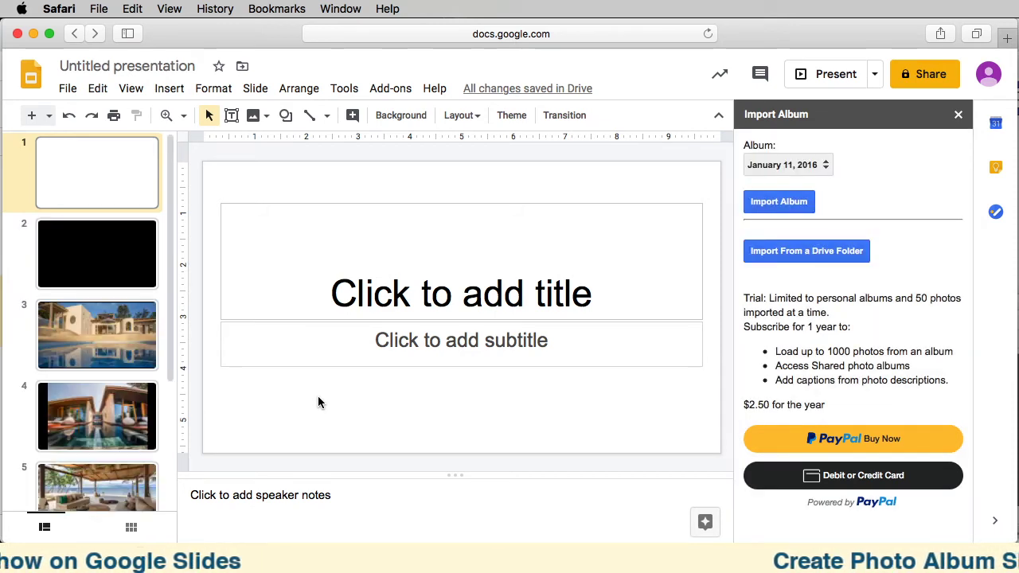
click(109, 232)
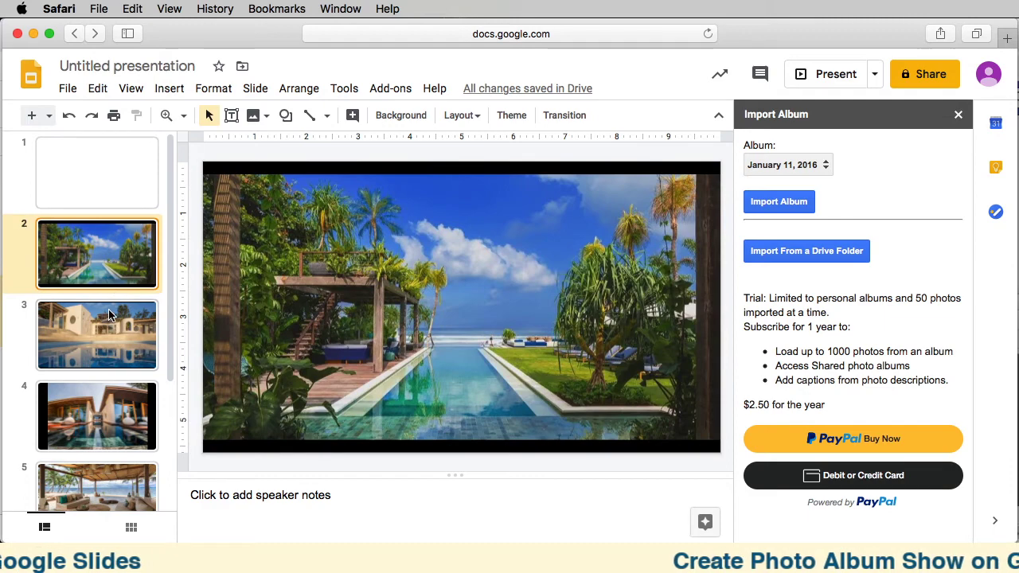
click(112, 317)
scroll(110, 314, down, 2)
scroll(109, 314, down, 1)
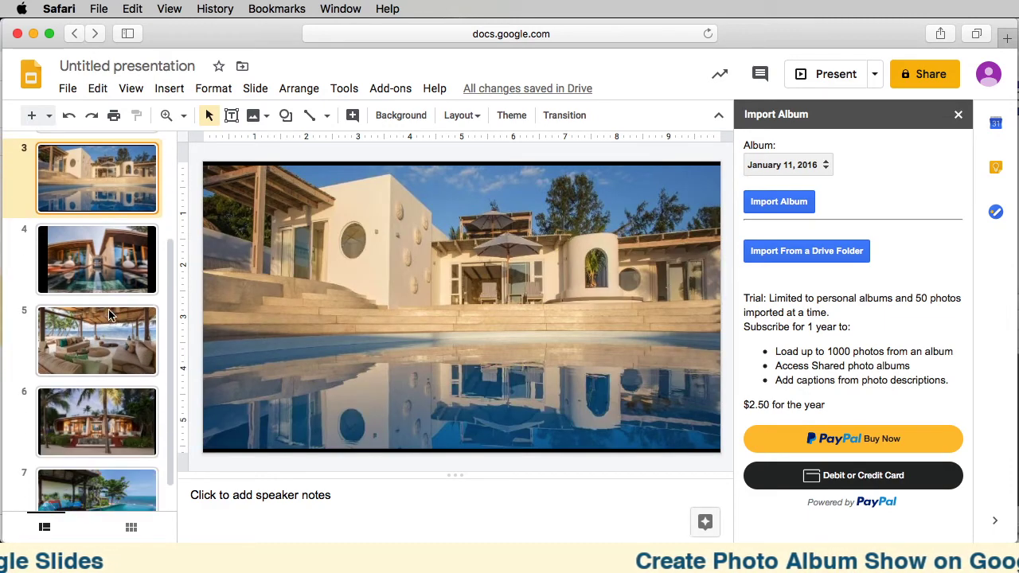
click(104, 266)
click(102, 355)
click(104, 426)
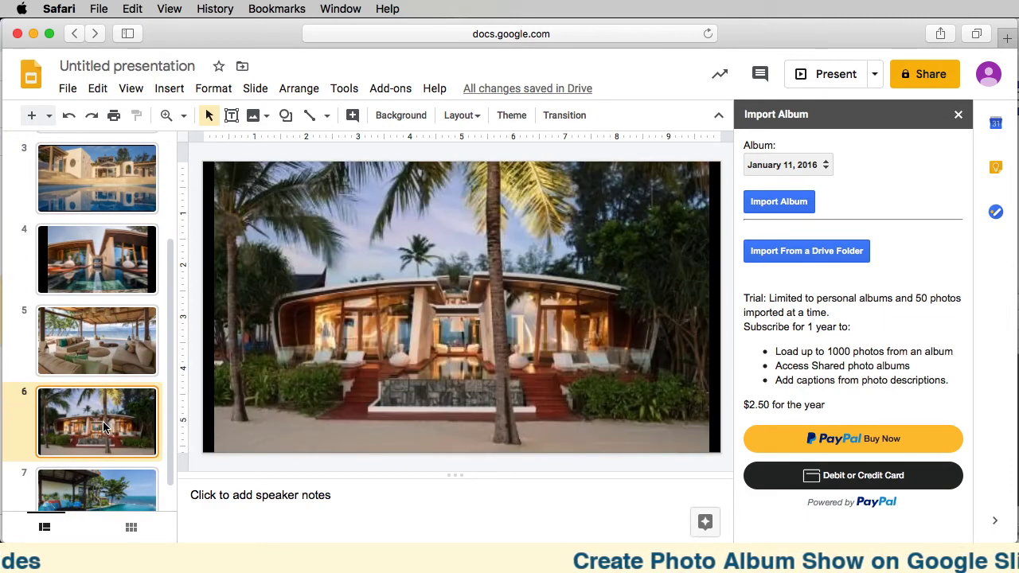
click(102, 478)
scroll(106, 314, up, 4)
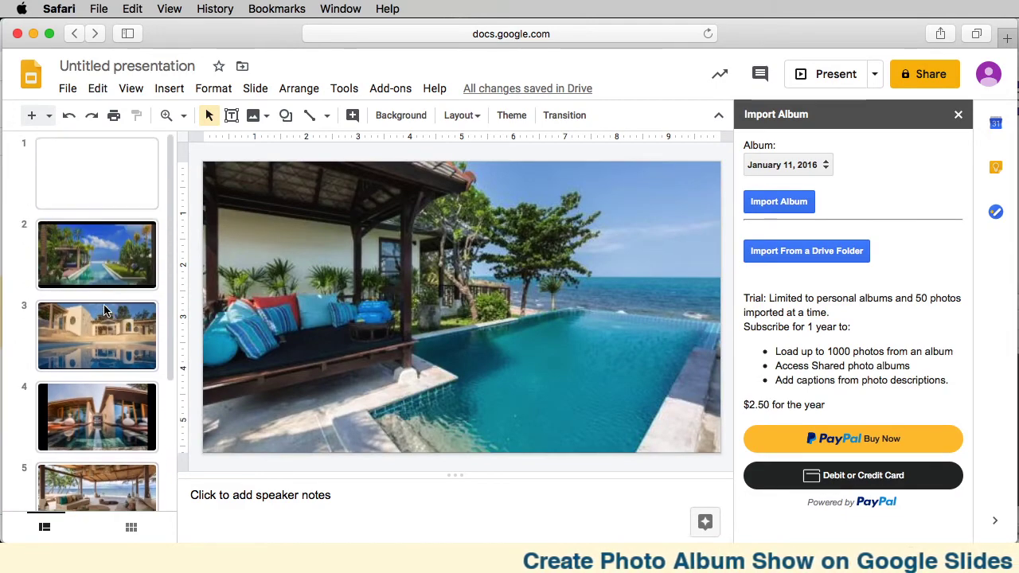
click(112, 398)
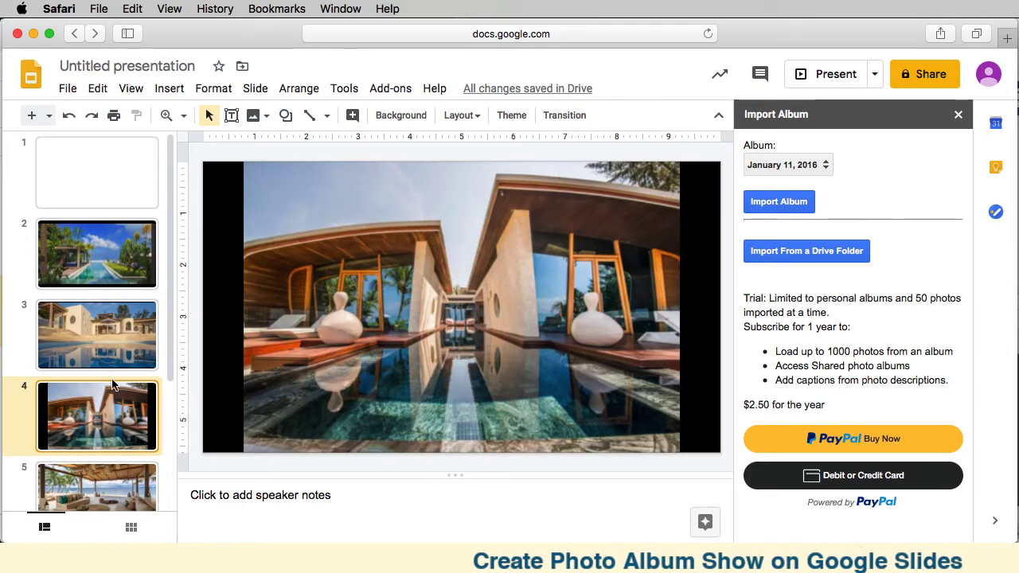
click(120, 255)
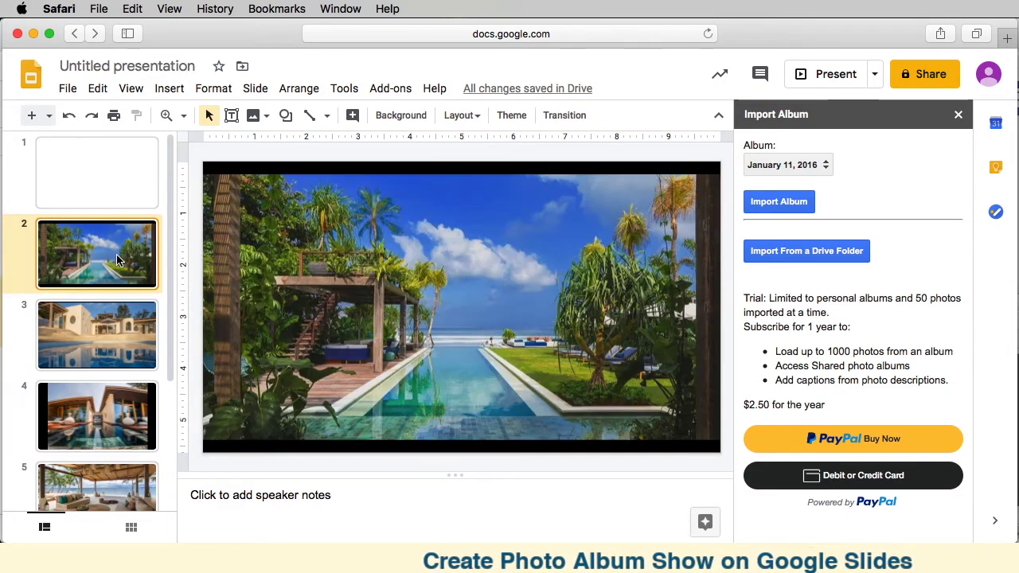
click(120, 364)
click(120, 399)
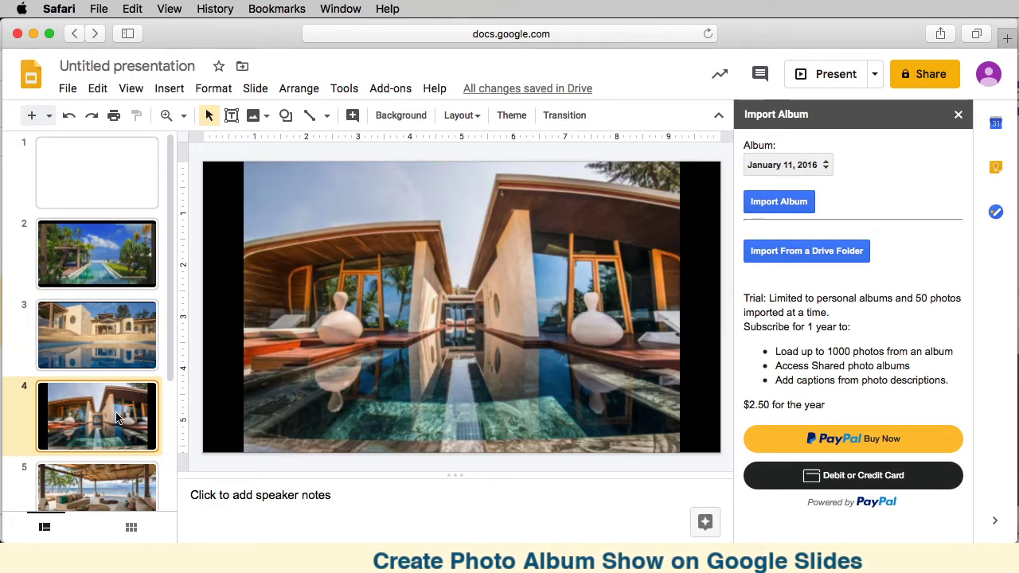
click(123, 266)
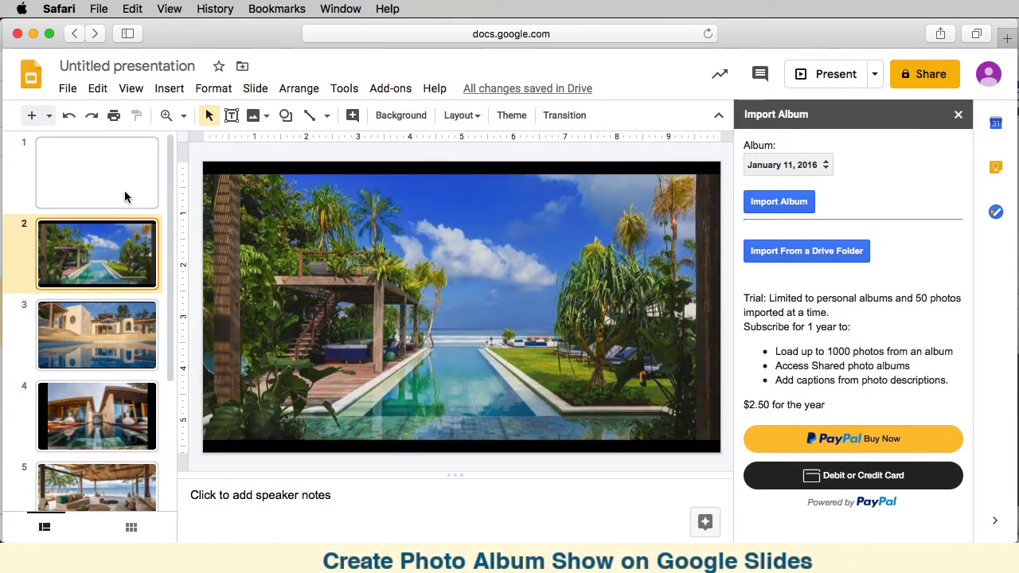
Set the slide background colour to pale pink, replacing an initial magenta pick
click(405, 117)
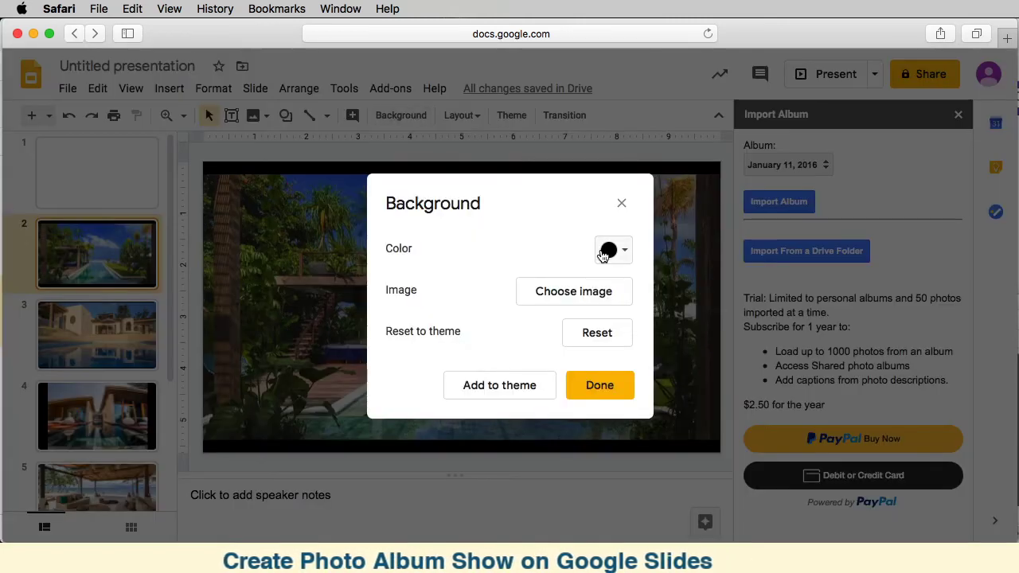
click(613, 252)
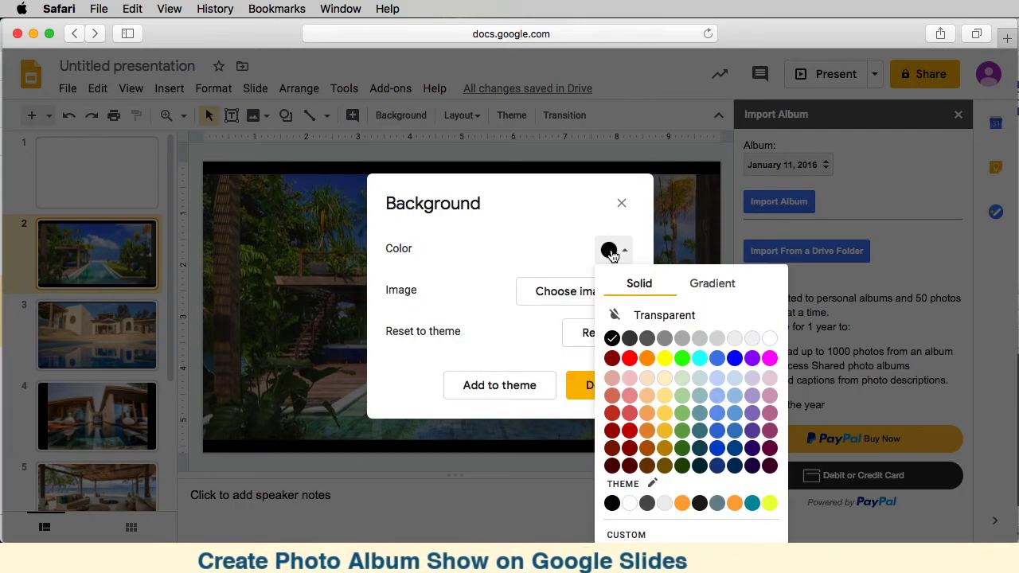
click(770, 360)
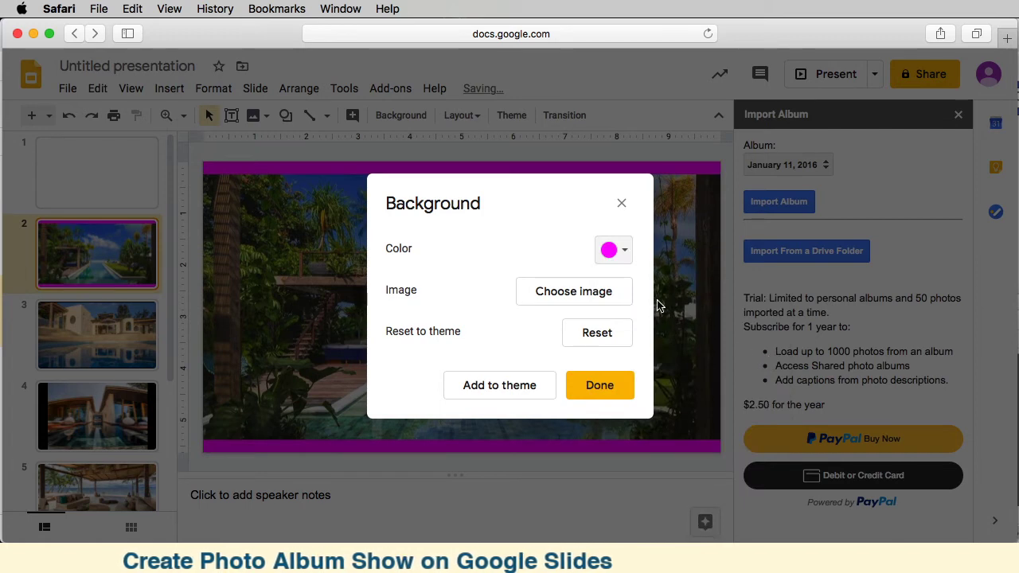
click(626, 254)
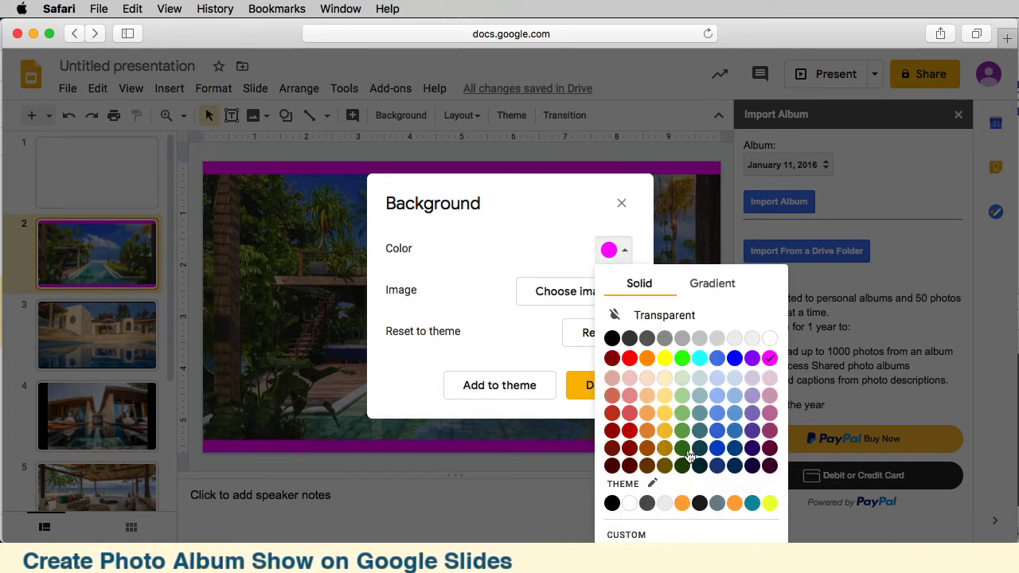
click(612, 383)
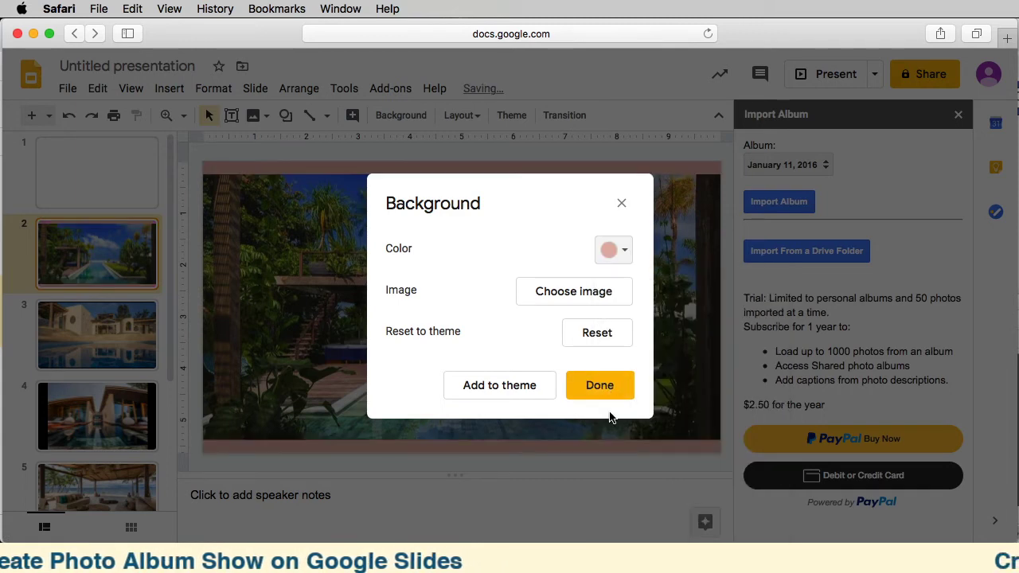
Skip a background image and add the pink background to the theme
click(605, 296)
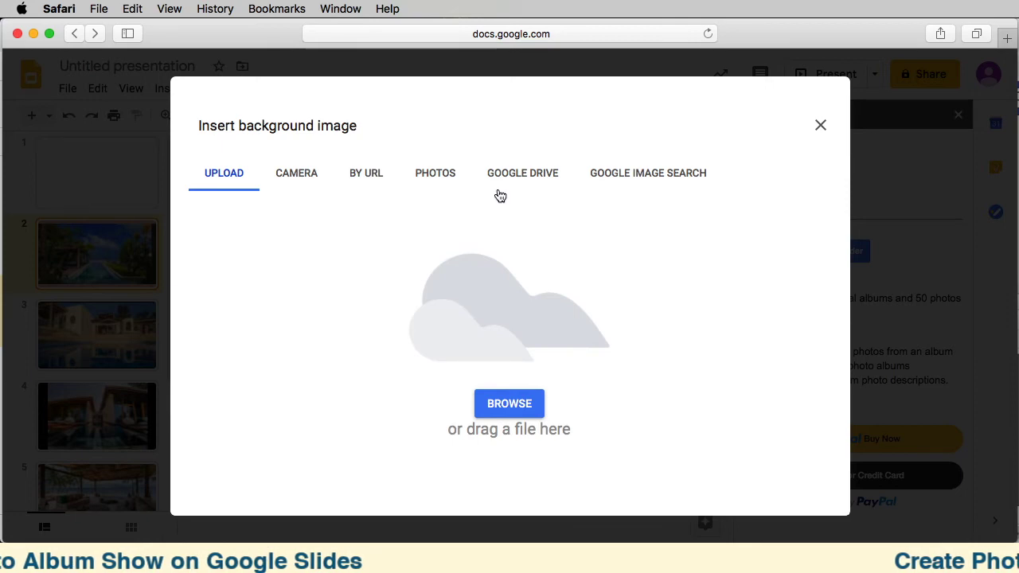
click(432, 173)
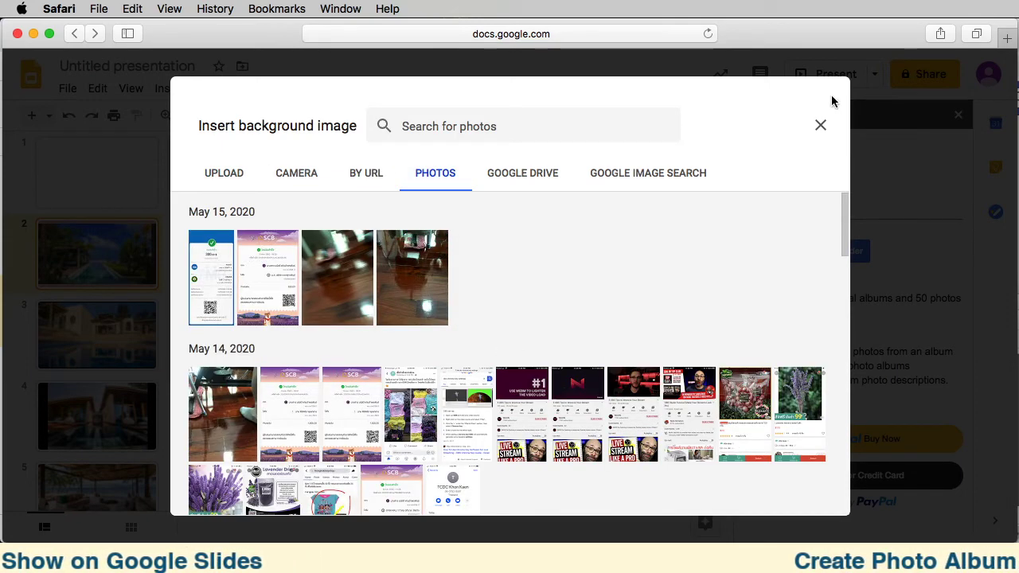
click(821, 126)
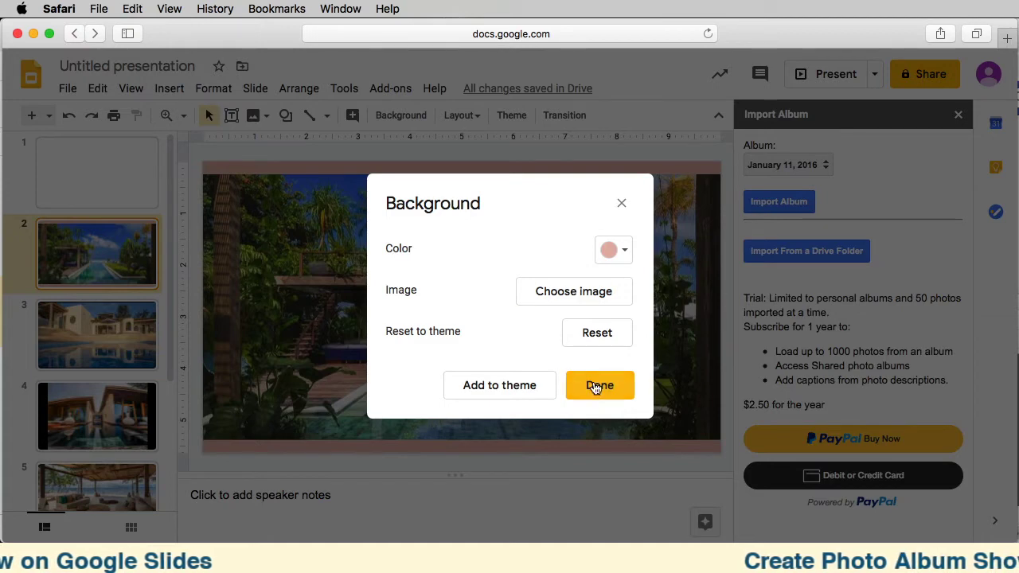
click(503, 387)
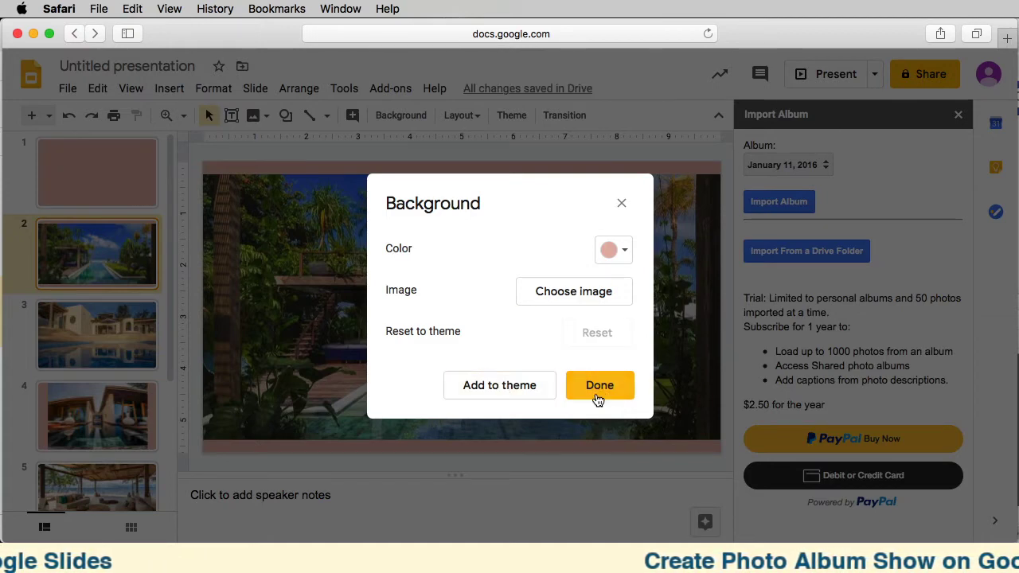
click(599, 386)
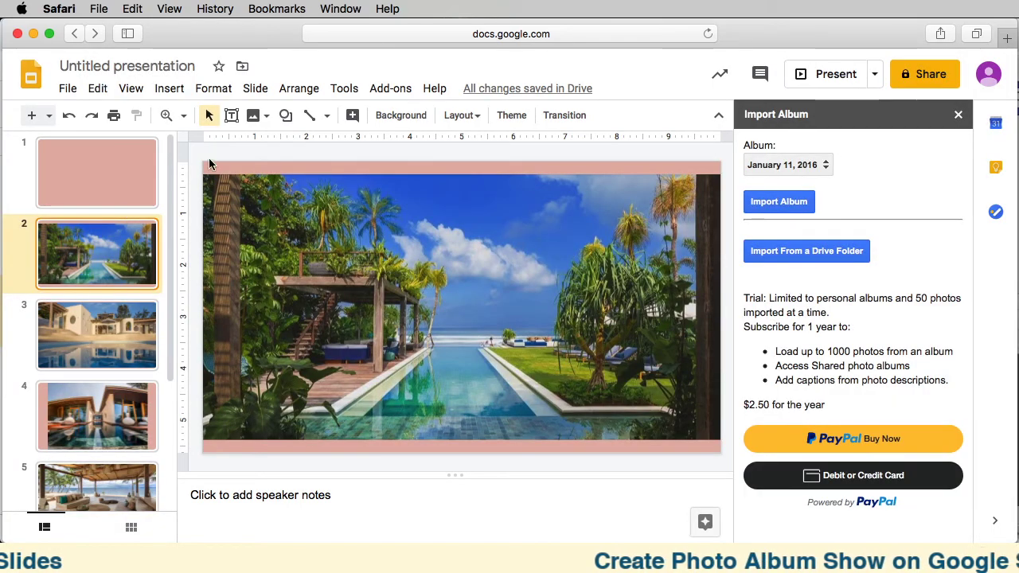
Preview the Beach Day and Coral themes, then apply Slate to the deck
click(512, 116)
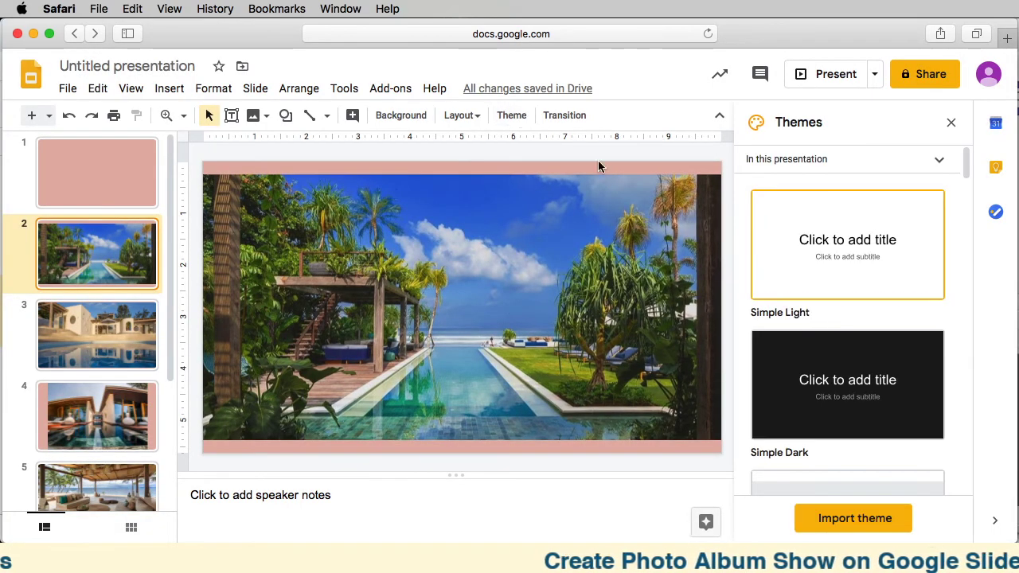
scroll(872, 345, down, 6)
scroll(871, 346, down, 1)
click(871, 344)
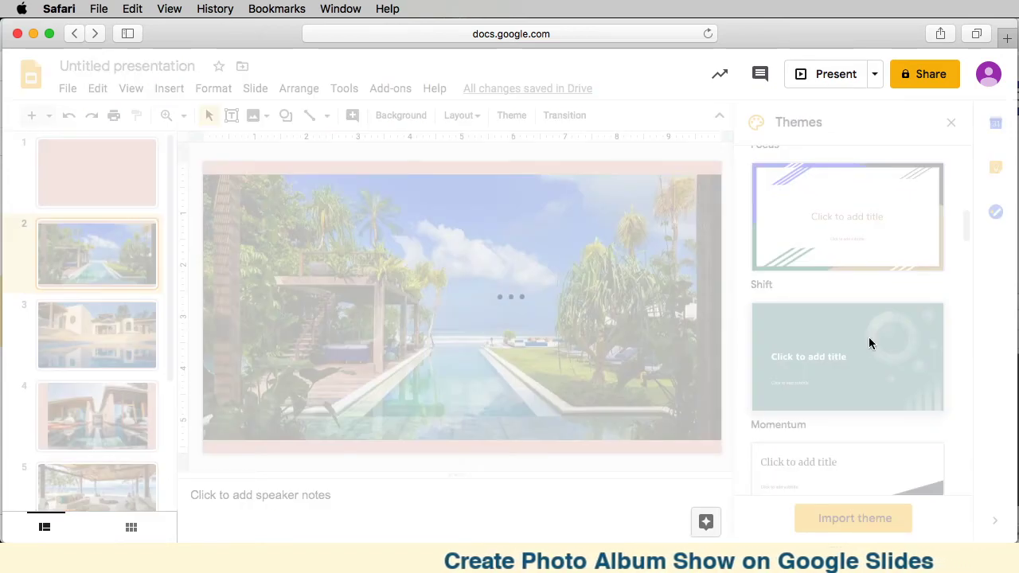
scroll(872, 344, down, 4)
scroll(870, 343, down, 5)
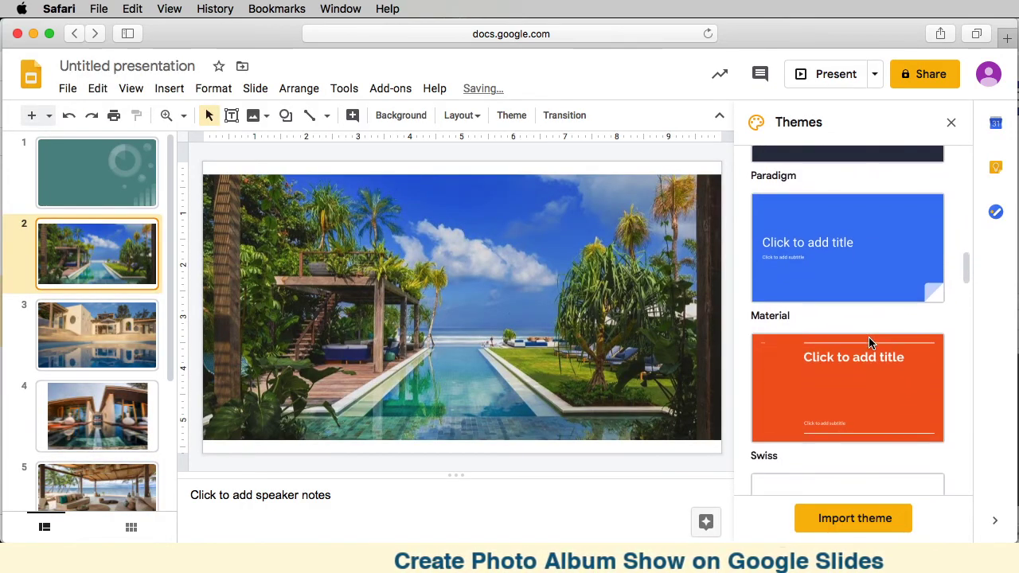
scroll(870, 343, up, 2)
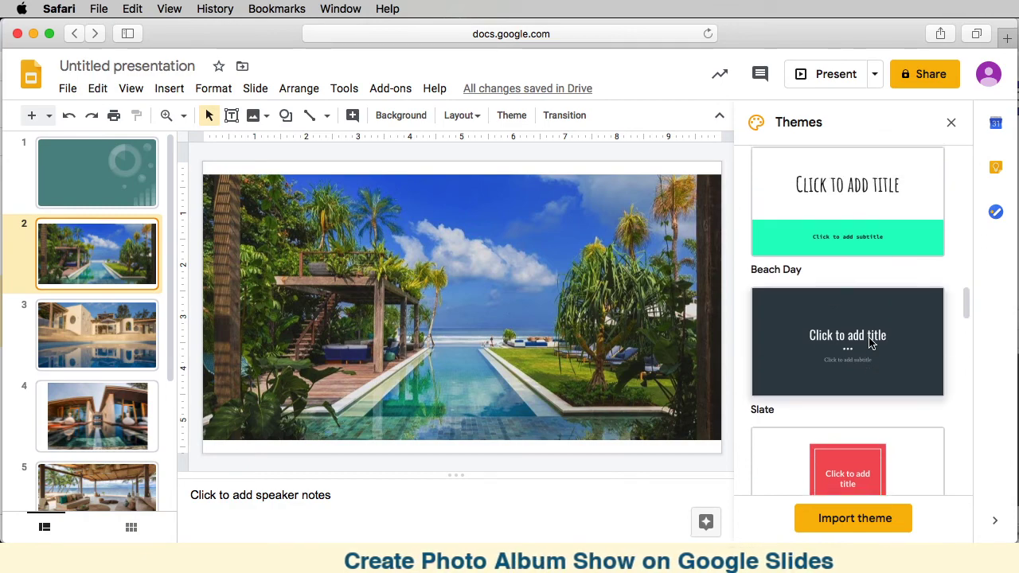
click(871, 253)
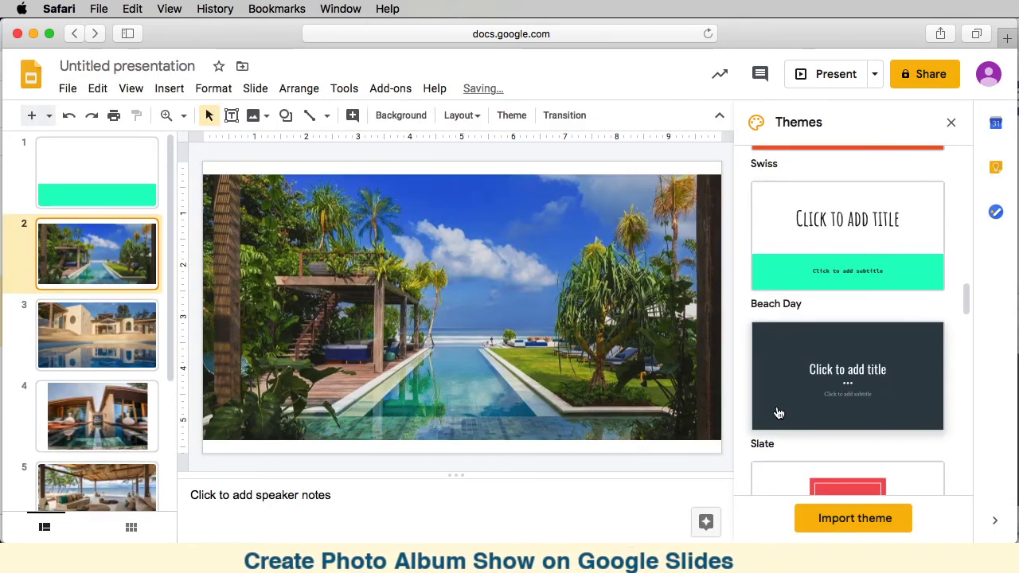
scroll(779, 410, down, 2)
click(781, 408)
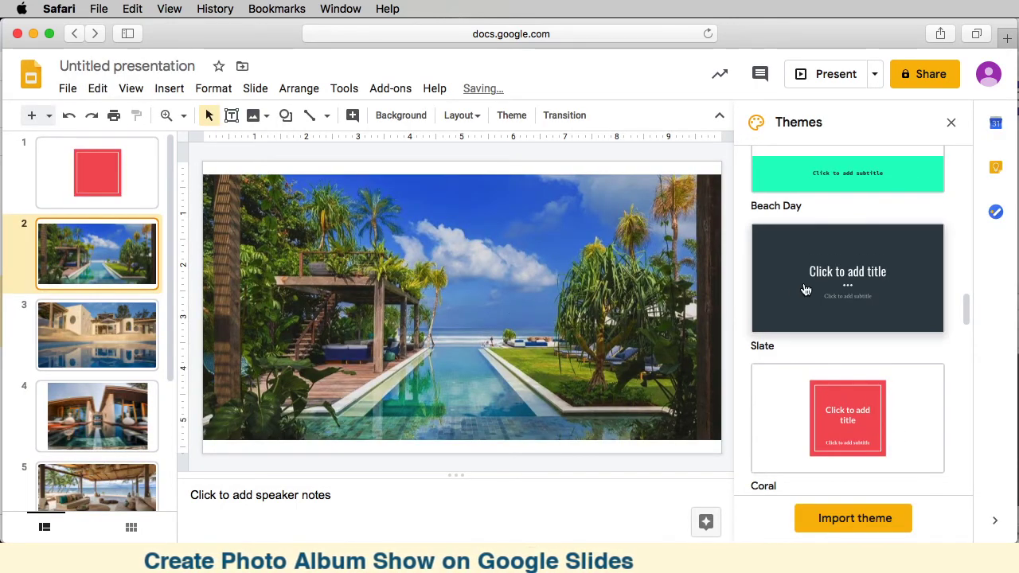
click(806, 290)
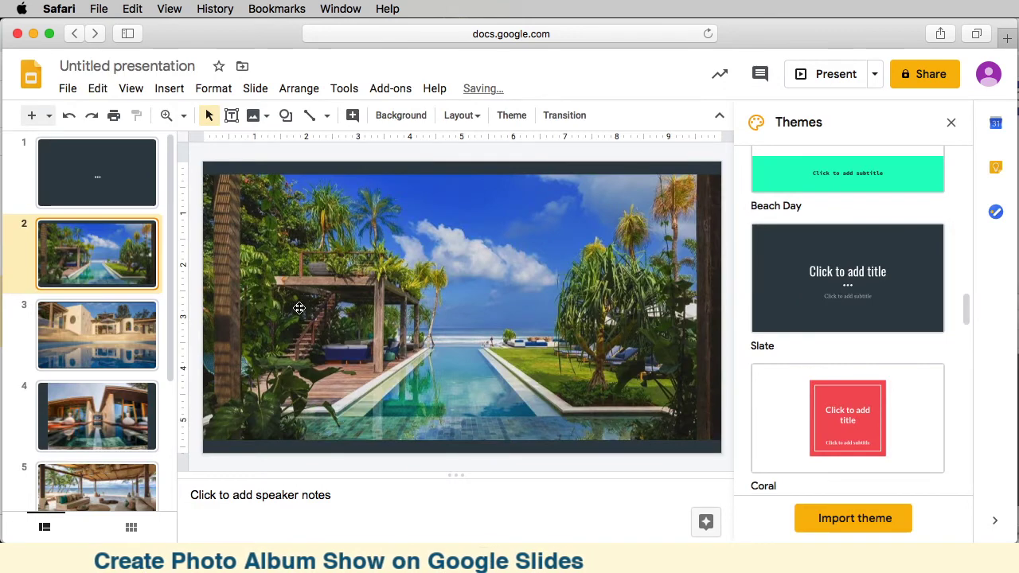
click(116, 176)
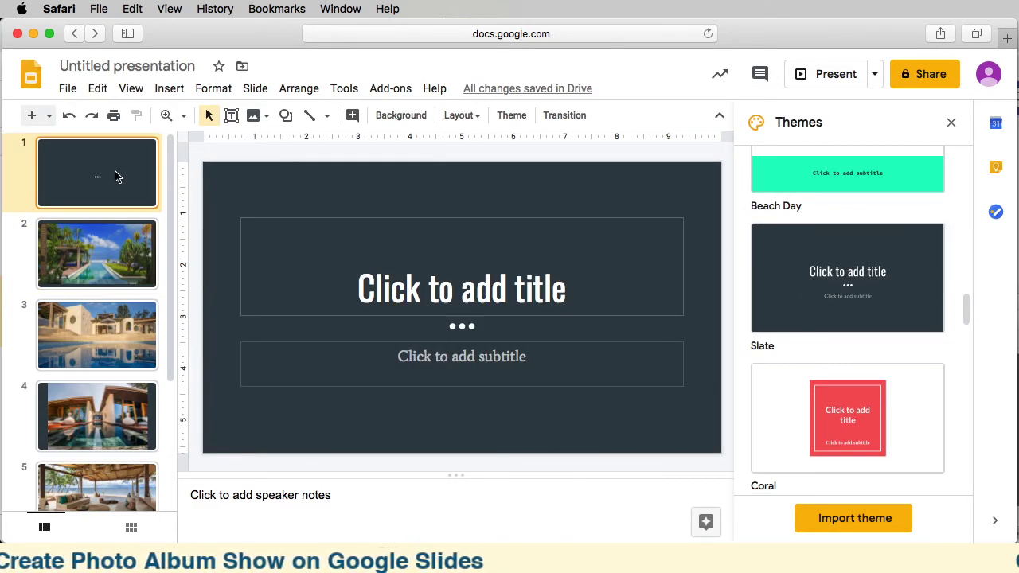
Enter 'Beach Houses' in the title placeholder of slide 1
click(412, 292)
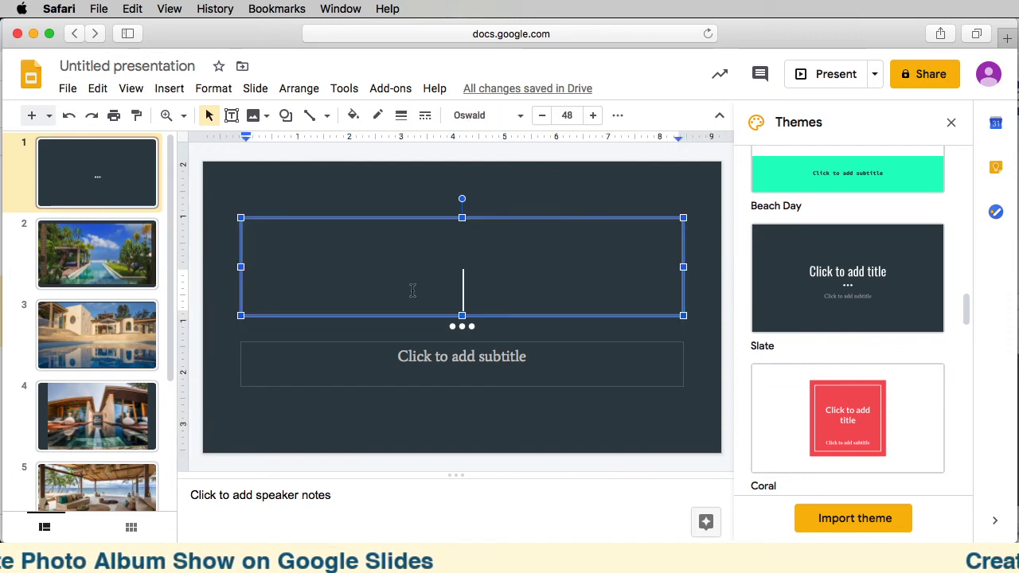
text(Beach )
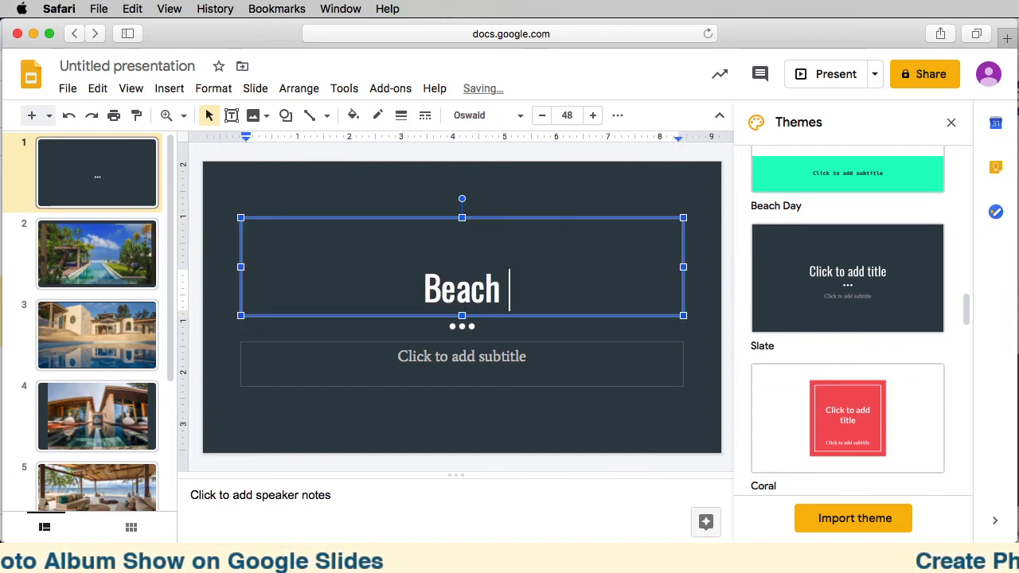
text(Houses)
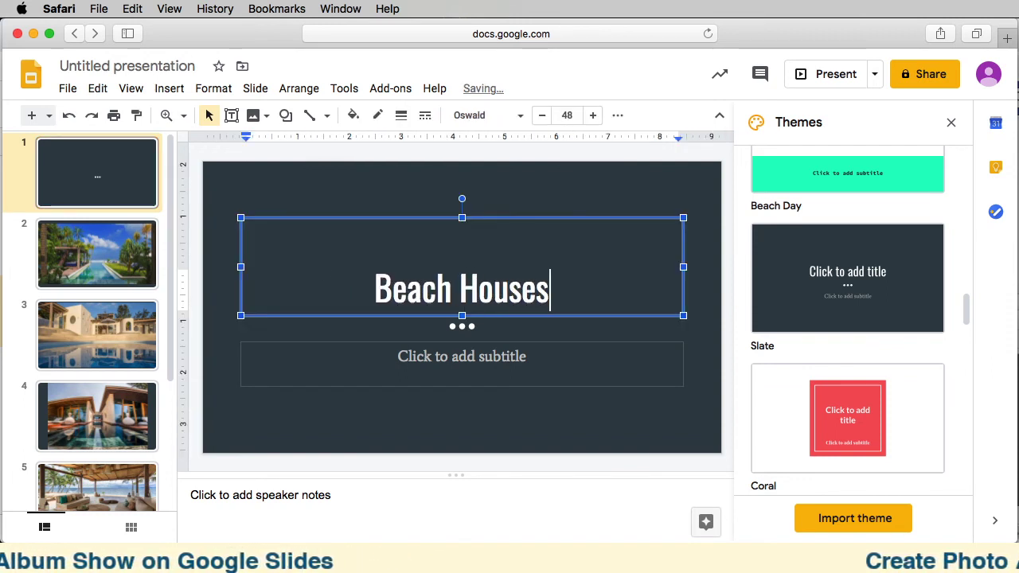
click(111, 249)
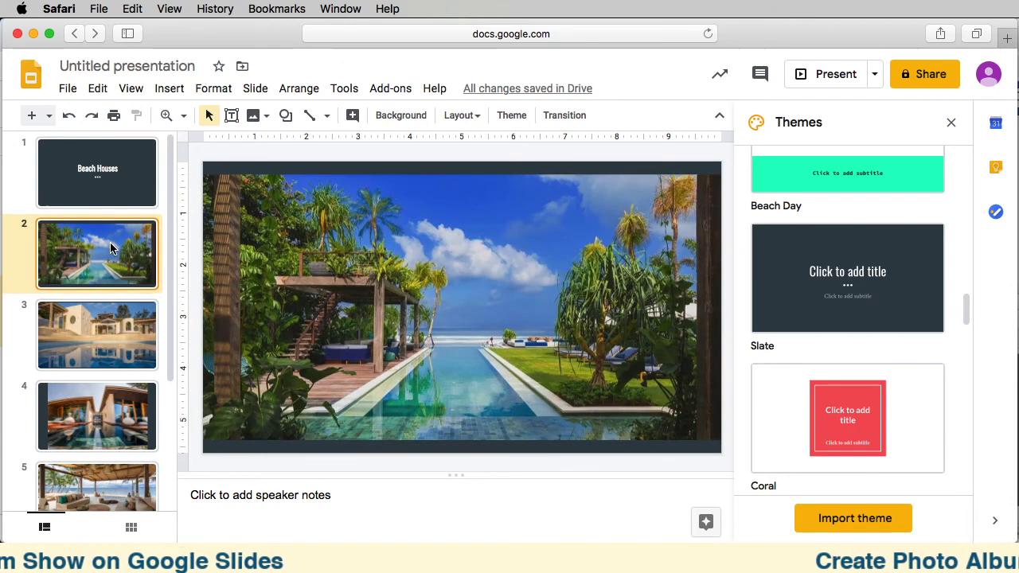
click(234, 117)
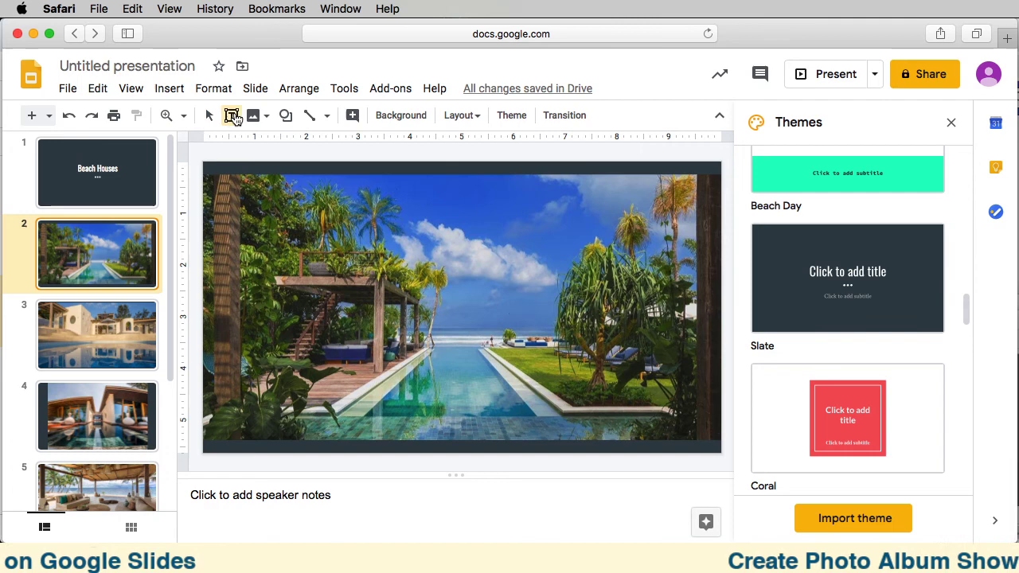
click(256, 226)
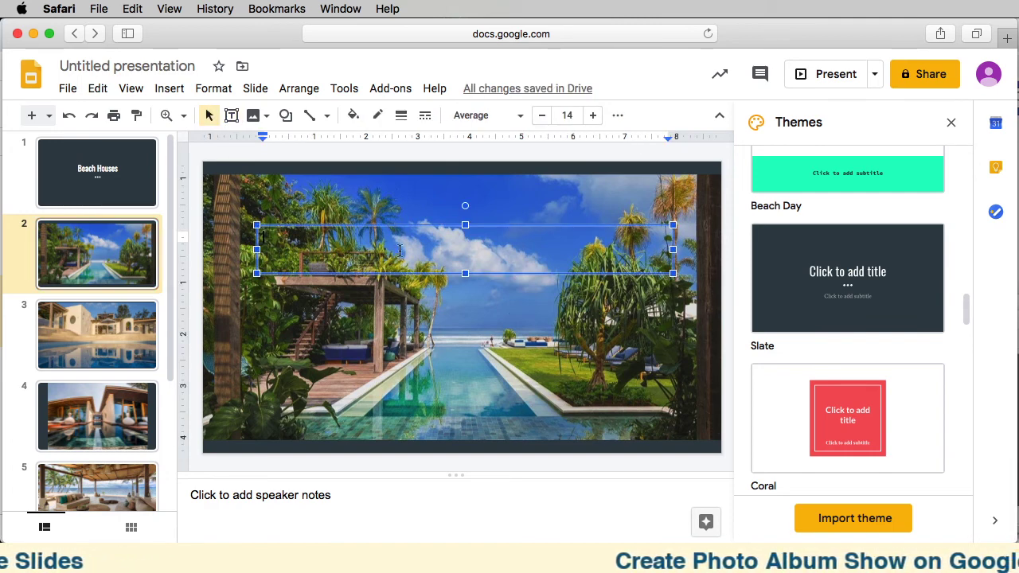
text(Clean)
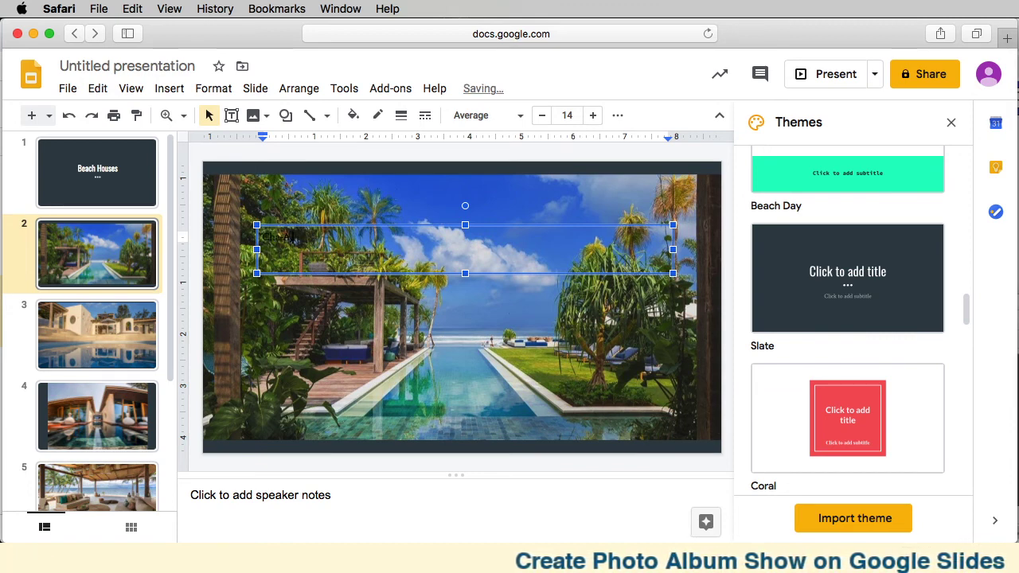
drag(411, 223, 401, 398)
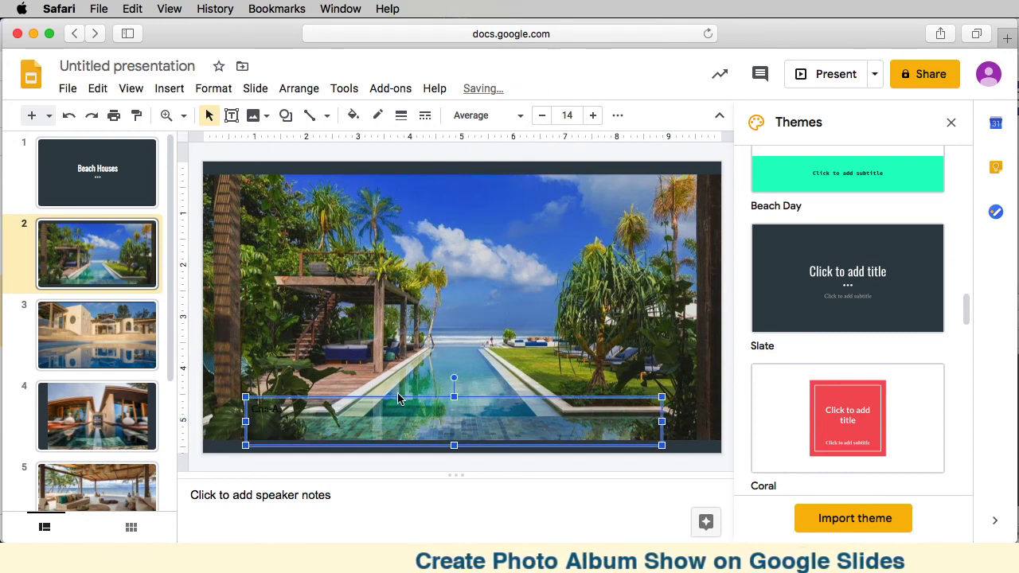
drag(661, 422, 298, 395)
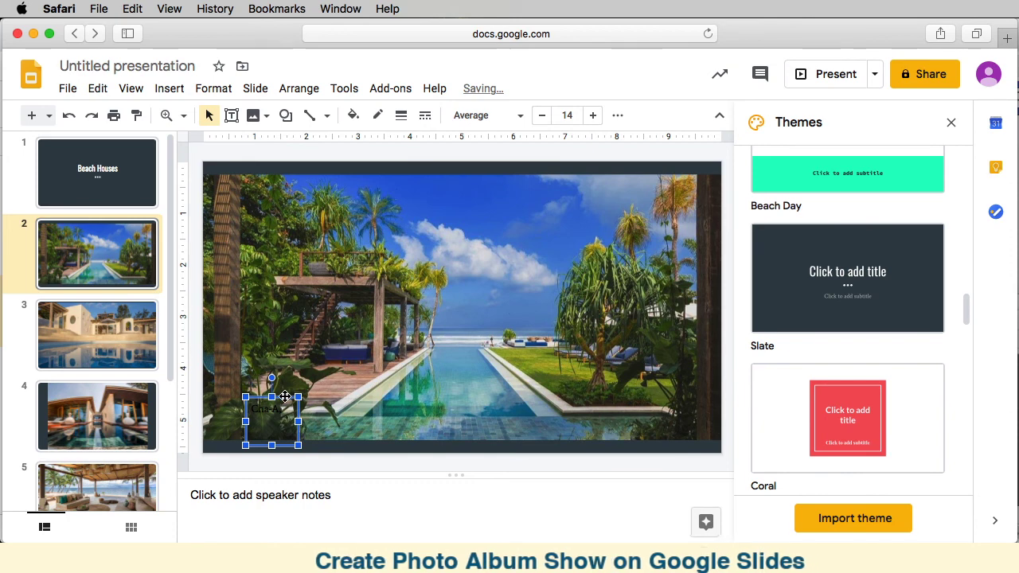
drag(576, 422, 485, 411)
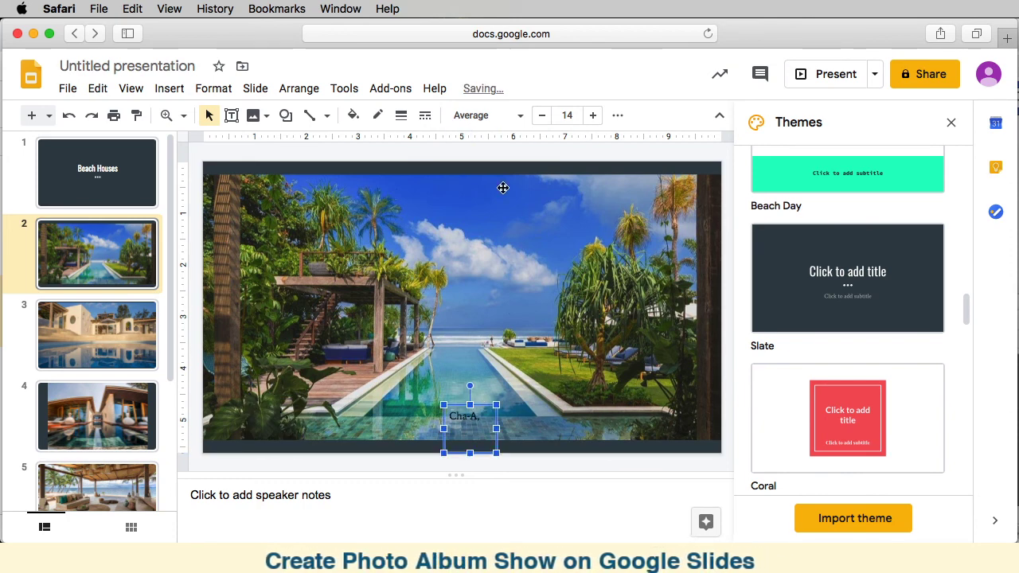
click(356, 118)
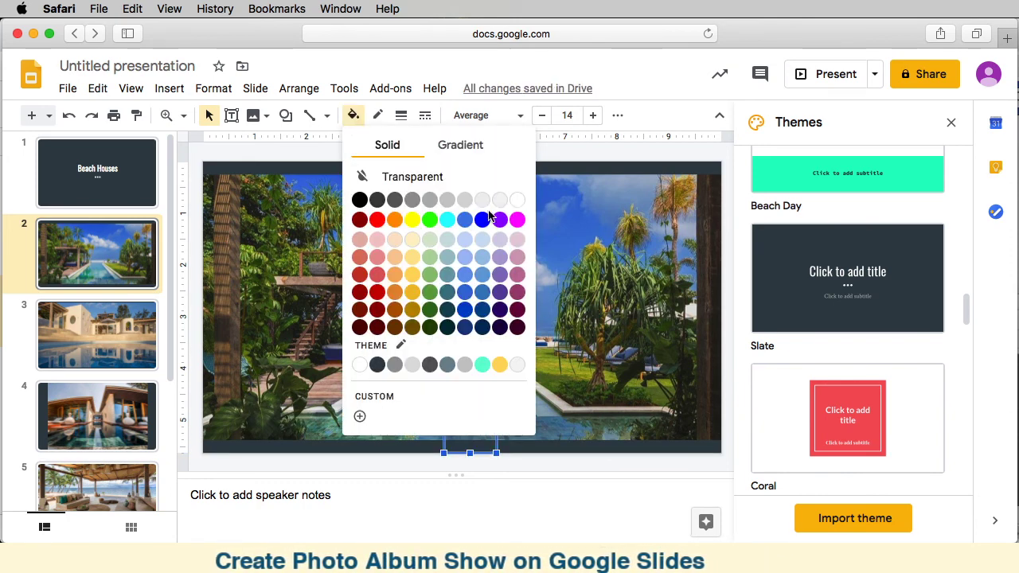
click(516, 205)
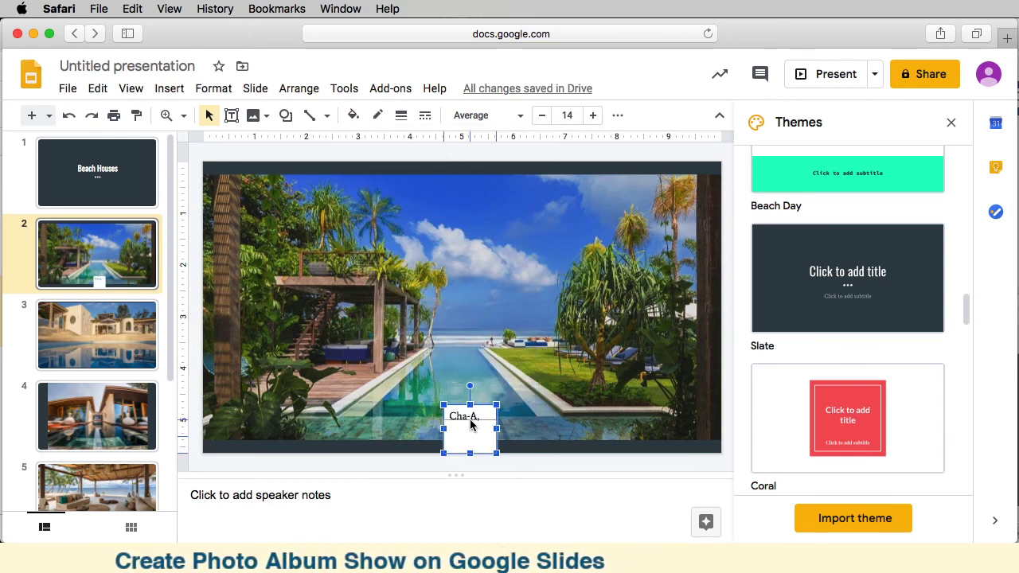
mouse_move(470, 406)
mouse_down()
mouse_move(471, 435)
mouse_move(702, 434)
mouse_up()
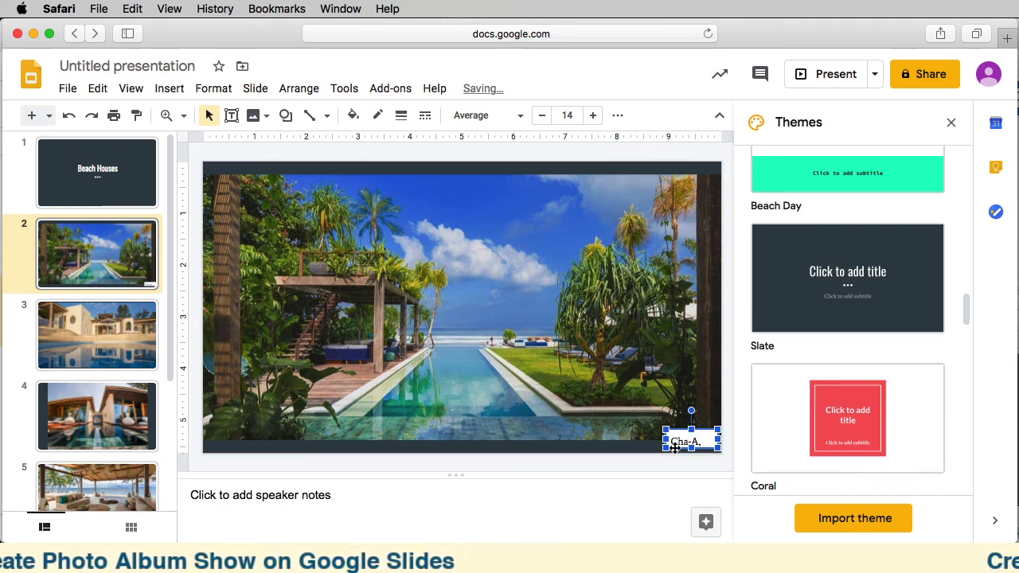
Delete the 'Cha-A.' caption box from the pool photo on slide 2
key(Delete)
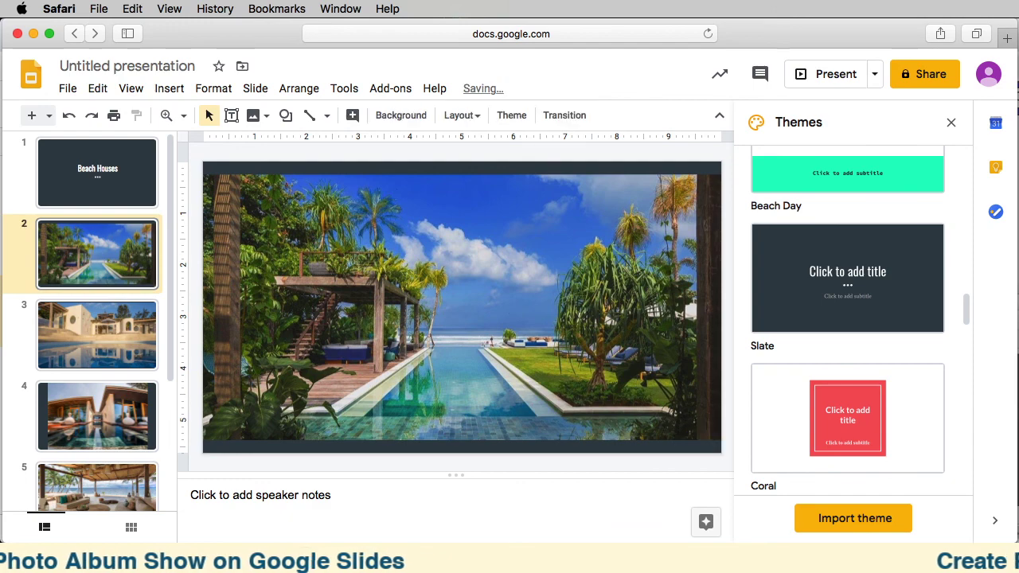
click(123, 198)
click(126, 257)
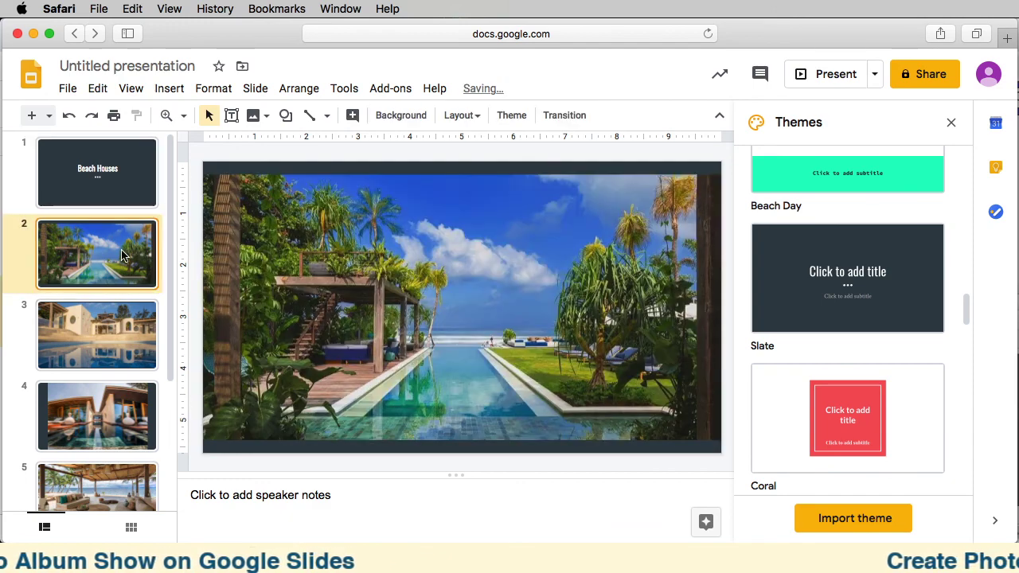
Browse through slides 3 and 4 to slide 6, the palm-fringed beach house
click(117, 363)
click(118, 398)
scroll(119, 402, down, 3)
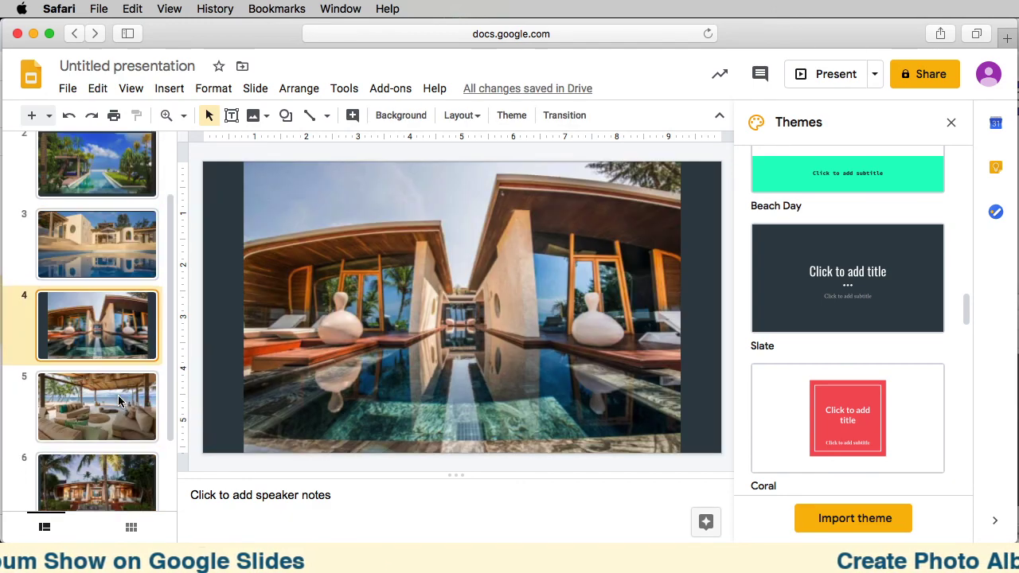
click(118, 400)
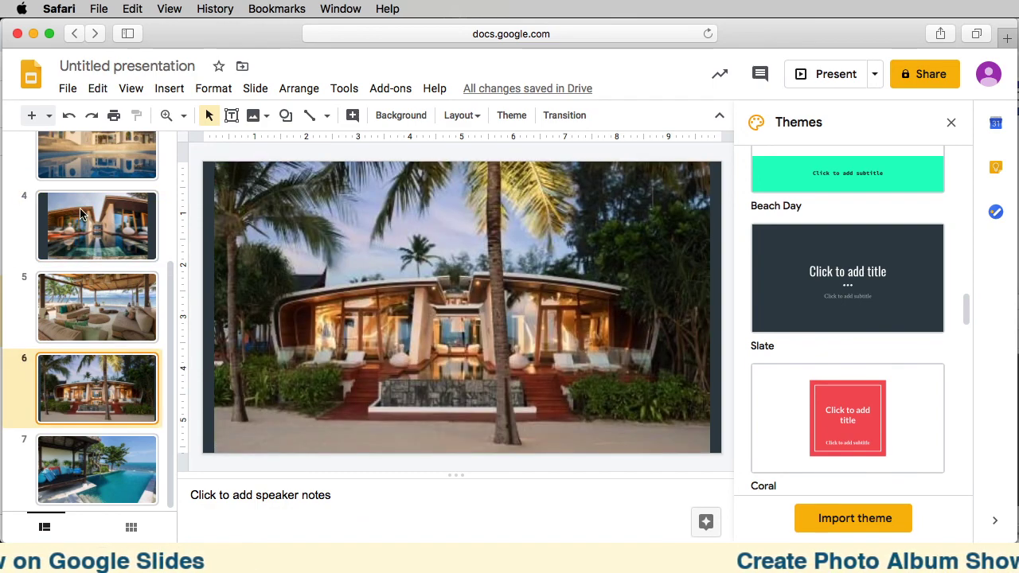
scroll(82, 214, up, 5)
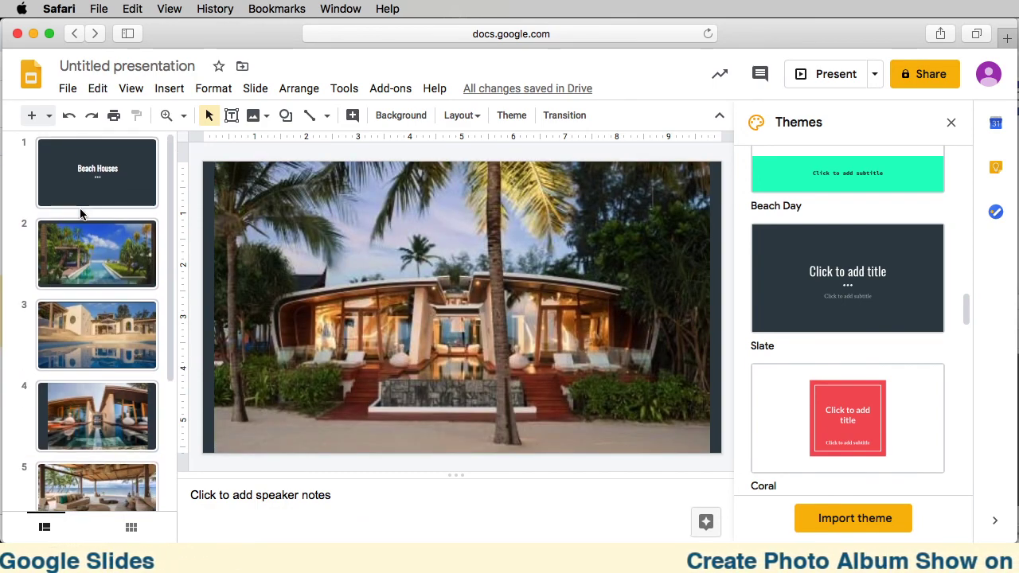